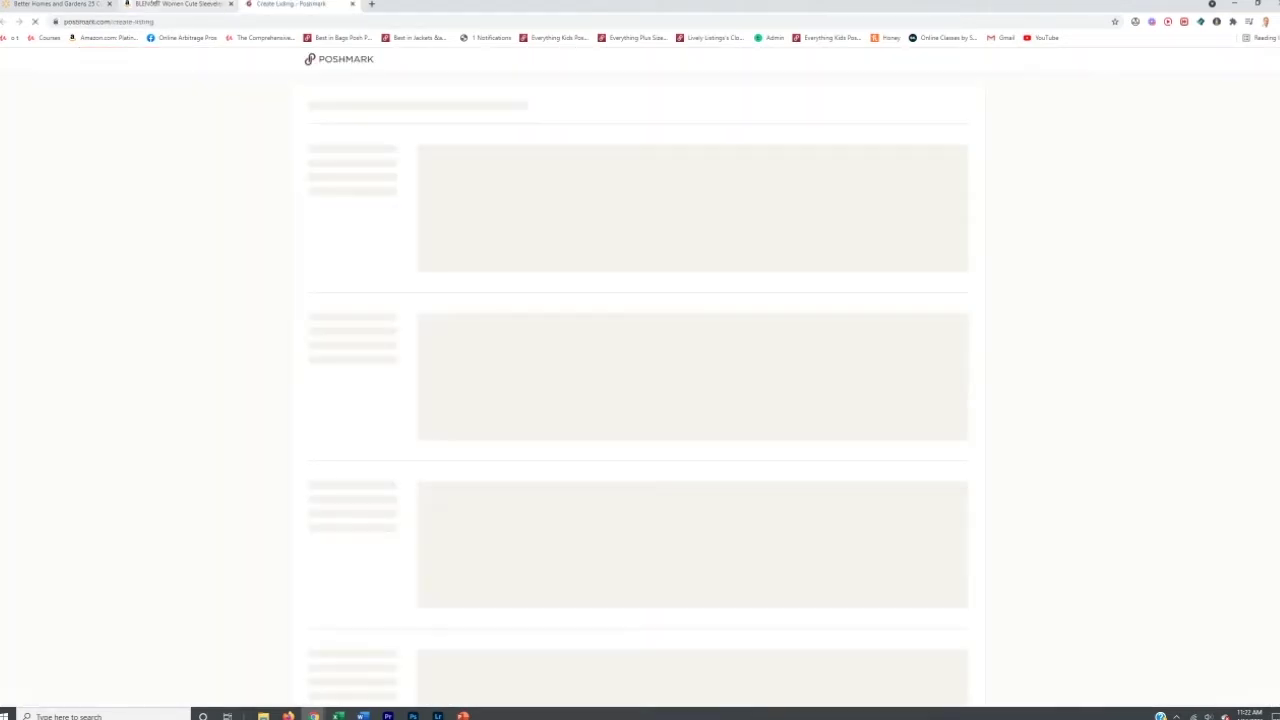
Step: Apply the selected covershot and move the back-view photo of the white top to the slot beside the cover photo
{"action": "left_click", "coordinate": [166, 4]}
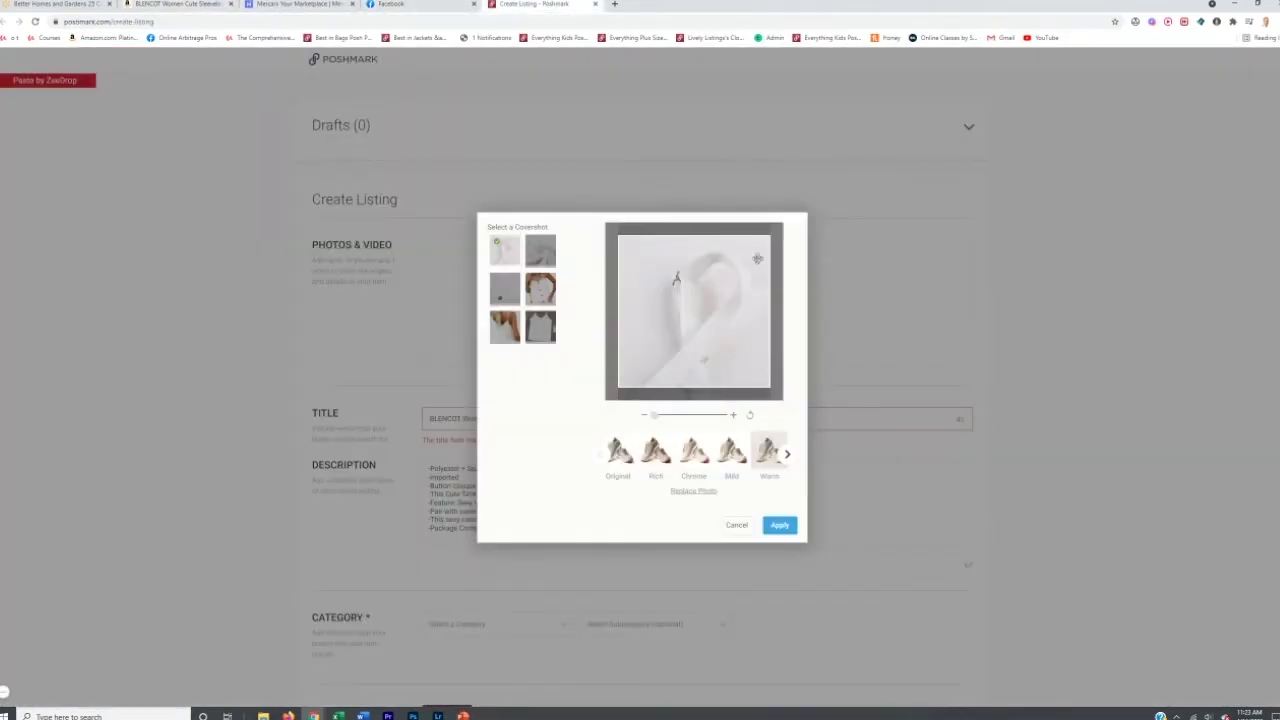
{"action": "left_click", "coordinate": [778, 526]}
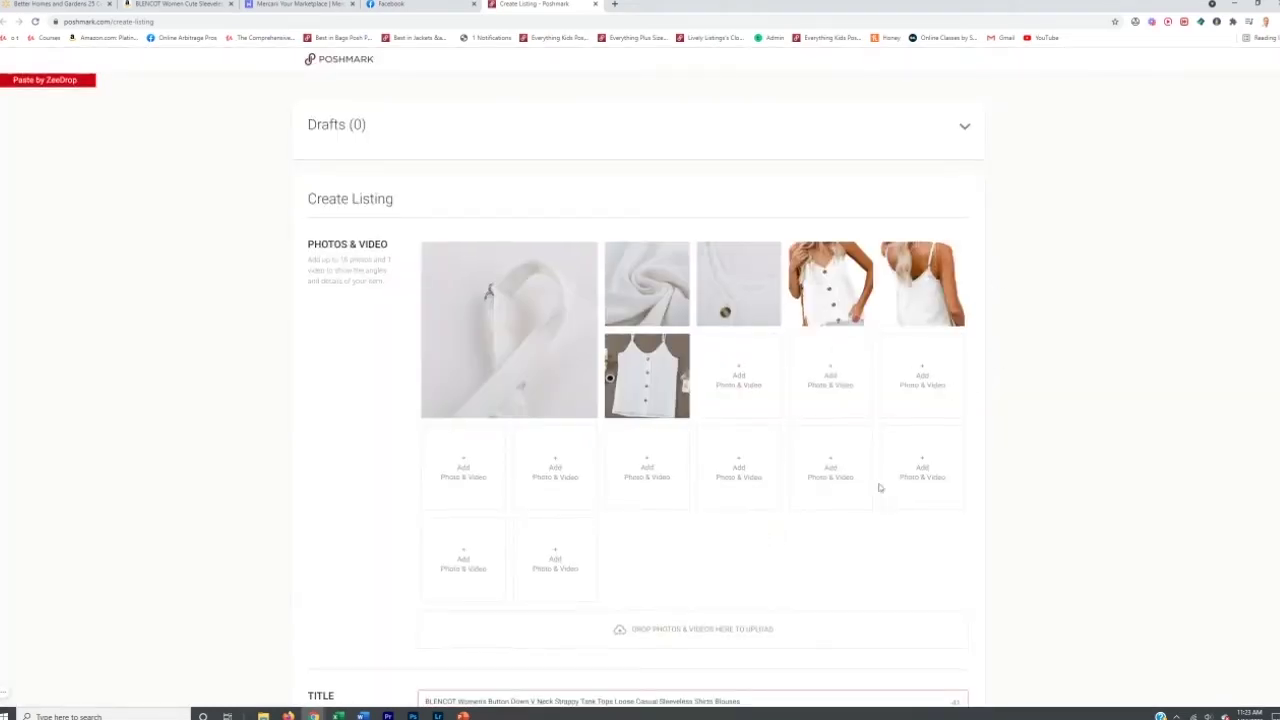
{"action": "scroll", "coordinate": [803, 491], "scroll_direction": "down", "scroll_amount": 6}
{"action": "scroll", "coordinate": [632, 401], "scroll_direction": "up", "scroll_amount": 4}
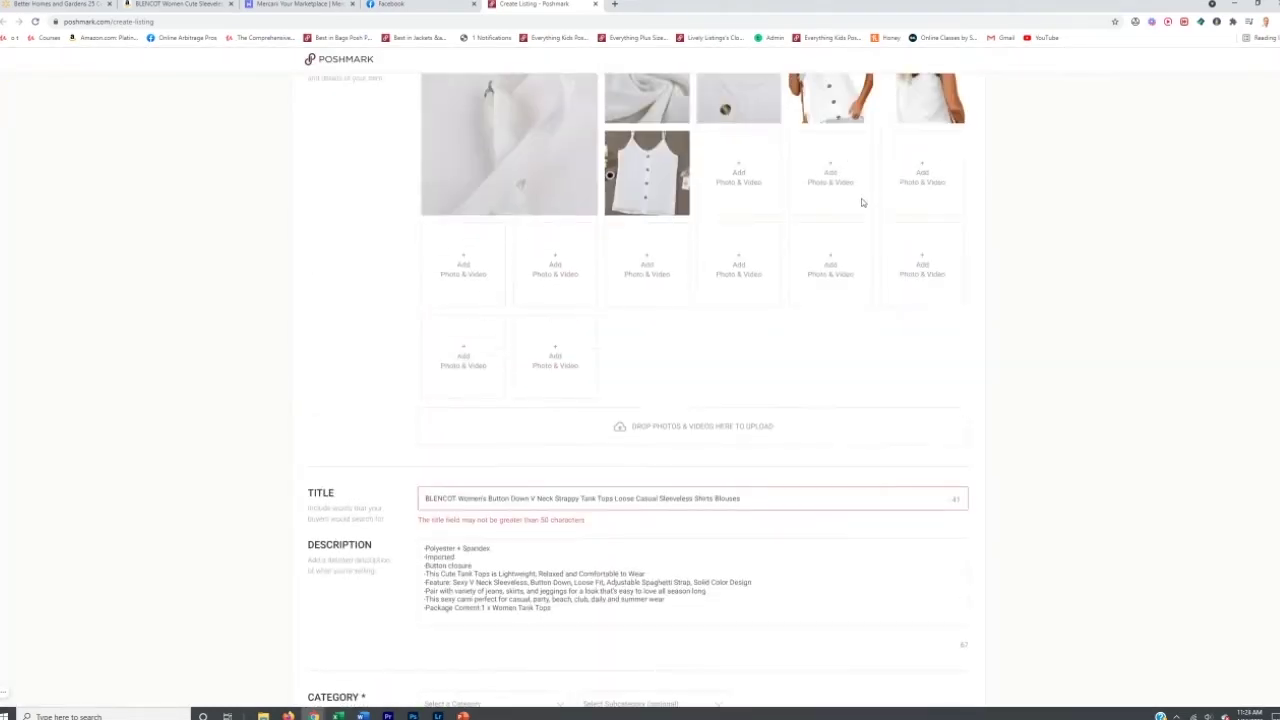
{"action": "scroll", "coordinate": [862, 200], "scroll_direction": "up", "scroll_amount": 3}
{"action": "left_click_drag", "start_coordinate": [493, 296], "coordinate": [500, 300]}
{"action": "left_click_drag", "start_coordinate": [922, 284], "coordinate": [648, 286]}
Step: Remove the brand name BLENCOT from the start of the listing title
{"action": "scroll", "coordinate": [659, 368], "scroll_direction": "down", "scroll_amount": 4}
{"action": "left_click_drag", "start_coordinate": [457, 346], "coordinate": [415, 345]}
{"action": "key", "text": "BackSpace"}
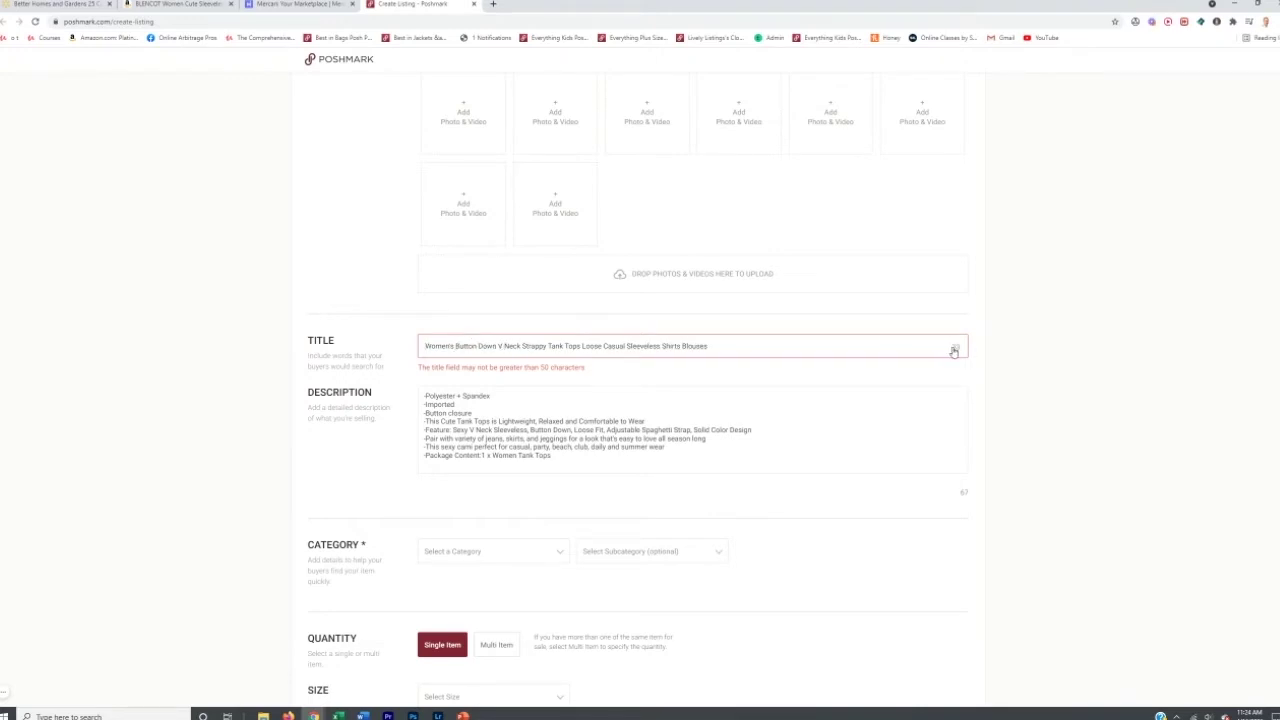
Step: Check the title character limit on the Mercari listing form, and return to the Poshmark listing
{"action": "left_click", "coordinate": [302, 4]}
{"action": "left_click_drag", "start_coordinate": [846, 405], "coordinate": [871, 405]}
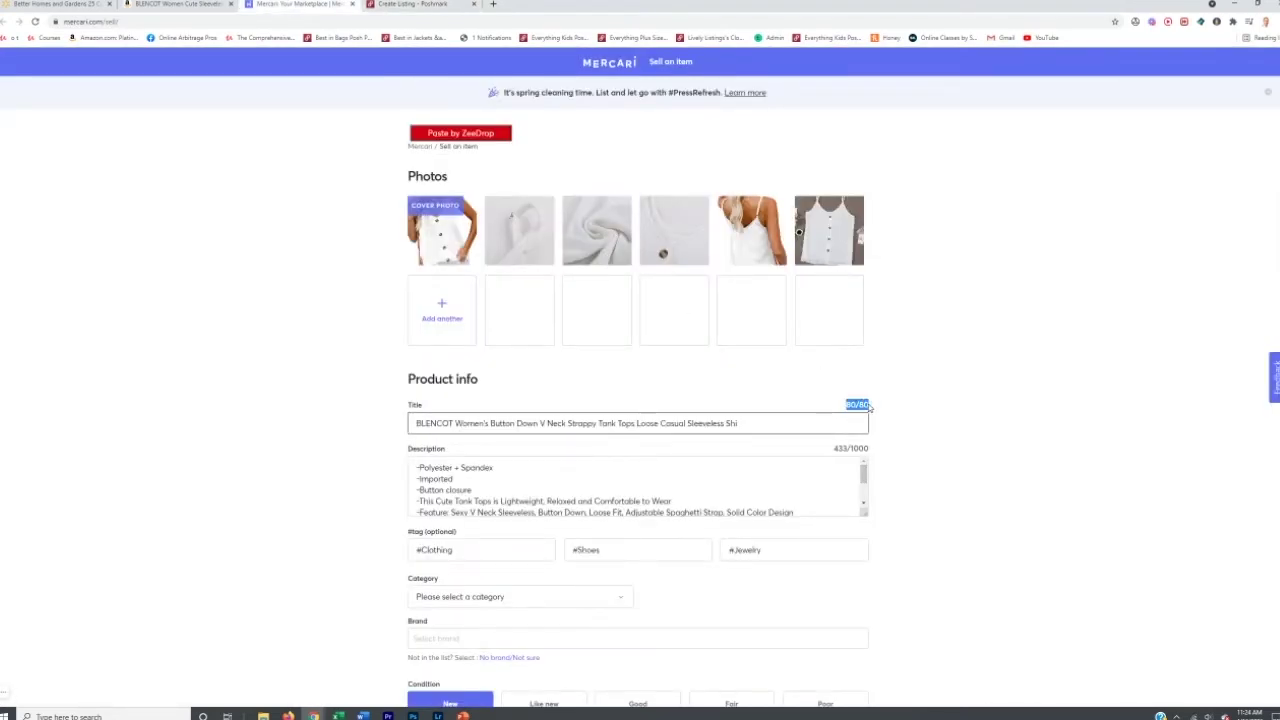
{"action": "left_click", "coordinate": [836, 398]}
{"action": "left_click_drag", "start_coordinate": [846, 404], "coordinate": [870, 404]}
{"action": "key", "text": "ctrl+Tab"}
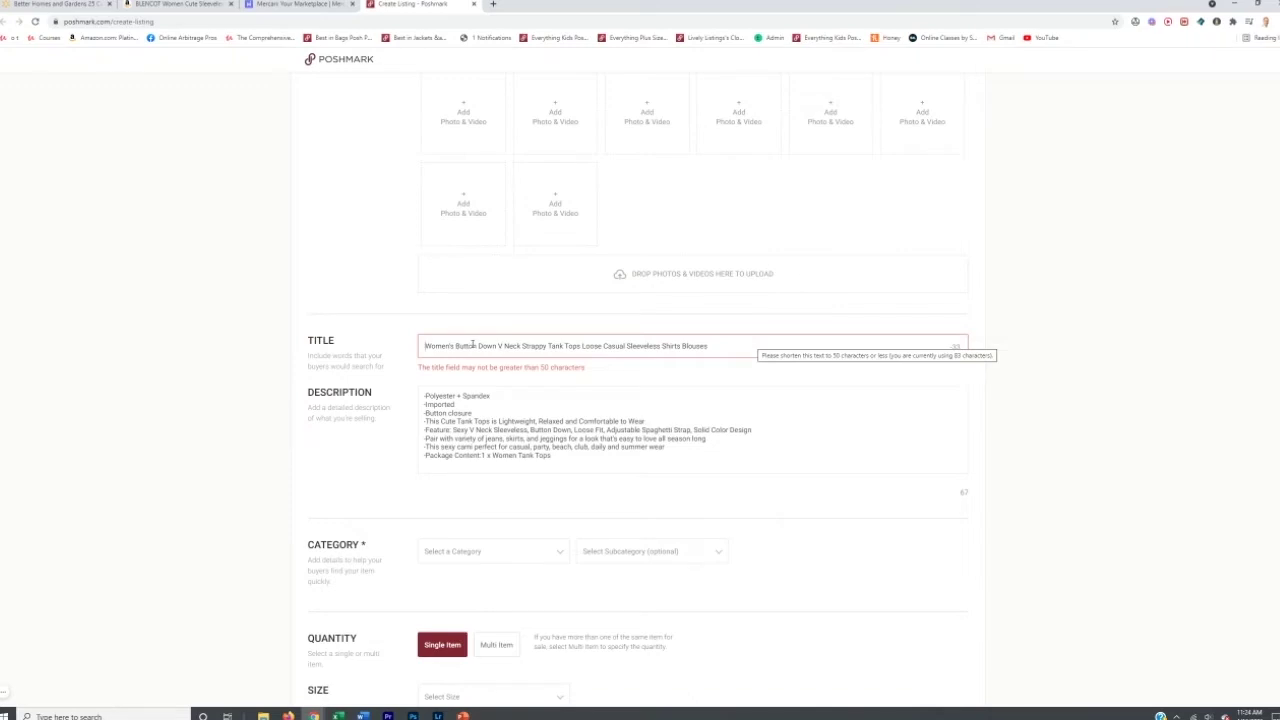
Step: Shorten the listing title to "Women's Button Down V Neck Tank Tops Casual Shirt"
{"action": "left_click_drag", "start_coordinate": [521, 345], "coordinate": [550, 346]}
{"action": "key", "text": "BackSpace"}
{"action": "double_click", "coordinate": [565, 345]}
{"action": "key", "text": "BackSpace"}
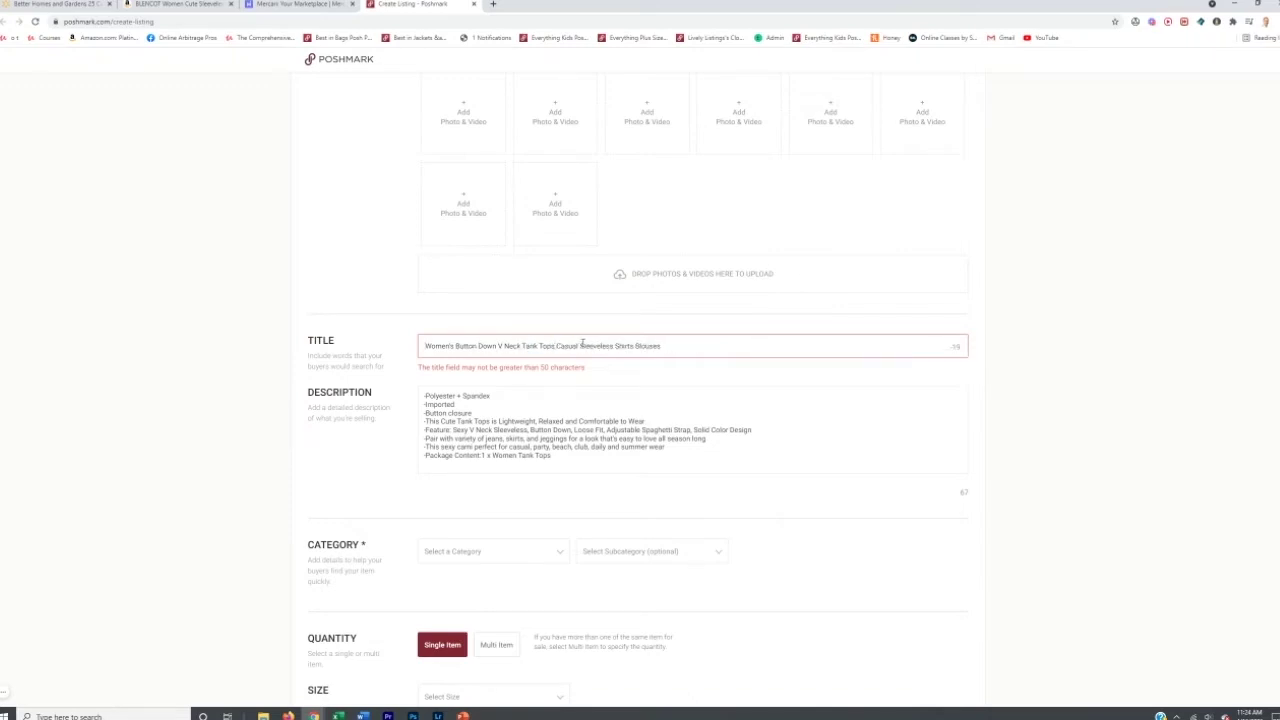
{"action": "double_click", "coordinate": [585, 345]}
{"action": "key", "text": "BackSpace"}
{"action": "key", "text": "End"}
{"action": "key", "text": "BackSpace"}
{"action": "key", "text": "BackSpace"}
{"action": "key", "text": "BackSpace"}
{"action": "key", "text": "BackSpace"}
{"action": "key", "text": "BackSpace"}
{"action": "key", "text": "BackSpace"}
{"action": "key", "text": "BackSpace"}
{"action": "key", "text": "BackSpace"}
{"action": "key", "text": "BackSpace"}
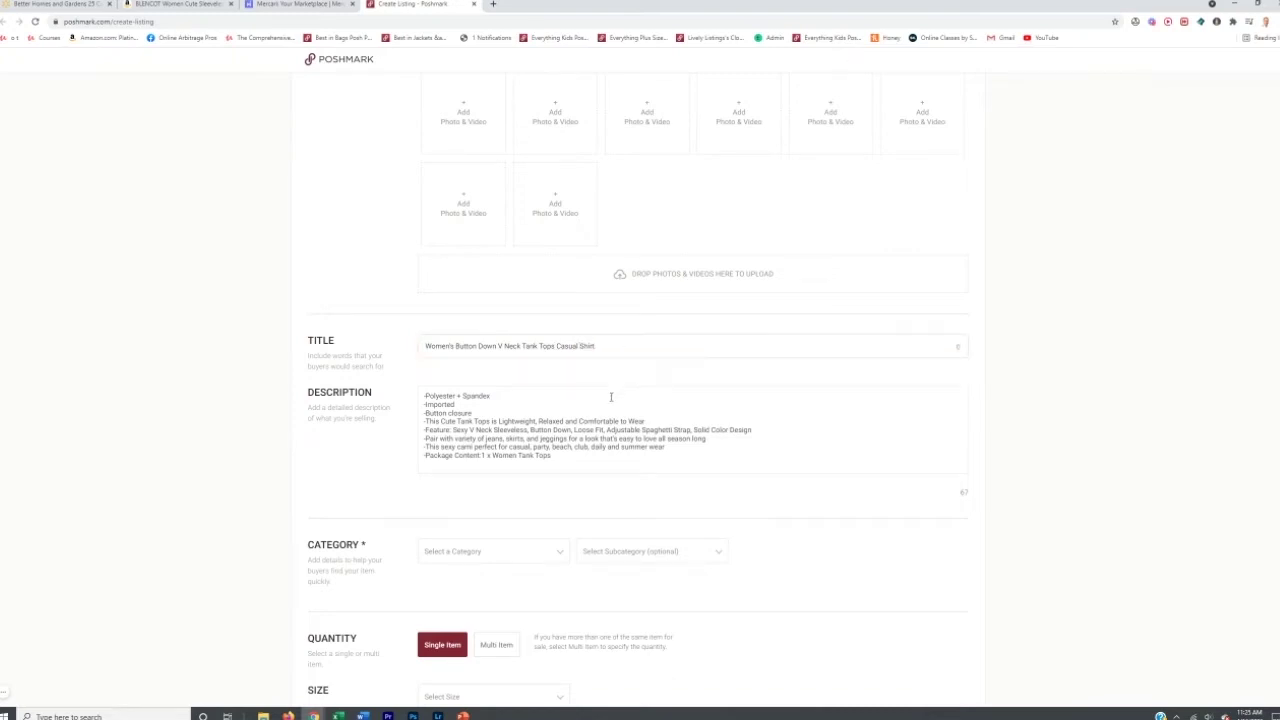
Step: Set the listing's category to Women Tops with the subcategory Blouses
{"action": "scroll", "coordinate": [557, 449], "scroll_direction": "down", "scroll_amount": 1}
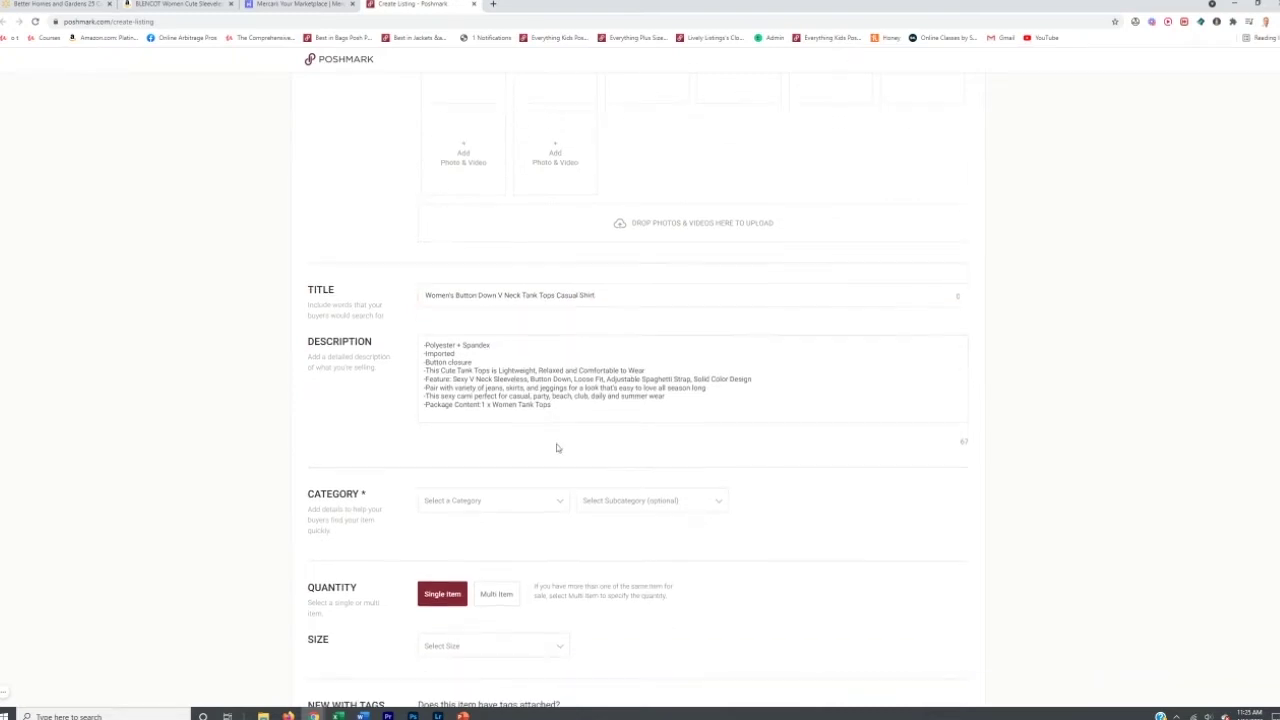
{"action": "scroll", "coordinate": [530, 380], "scroll_direction": "down", "scroll_amount": 4}
{"action": "left_click", "coordinate": [534, 306]}
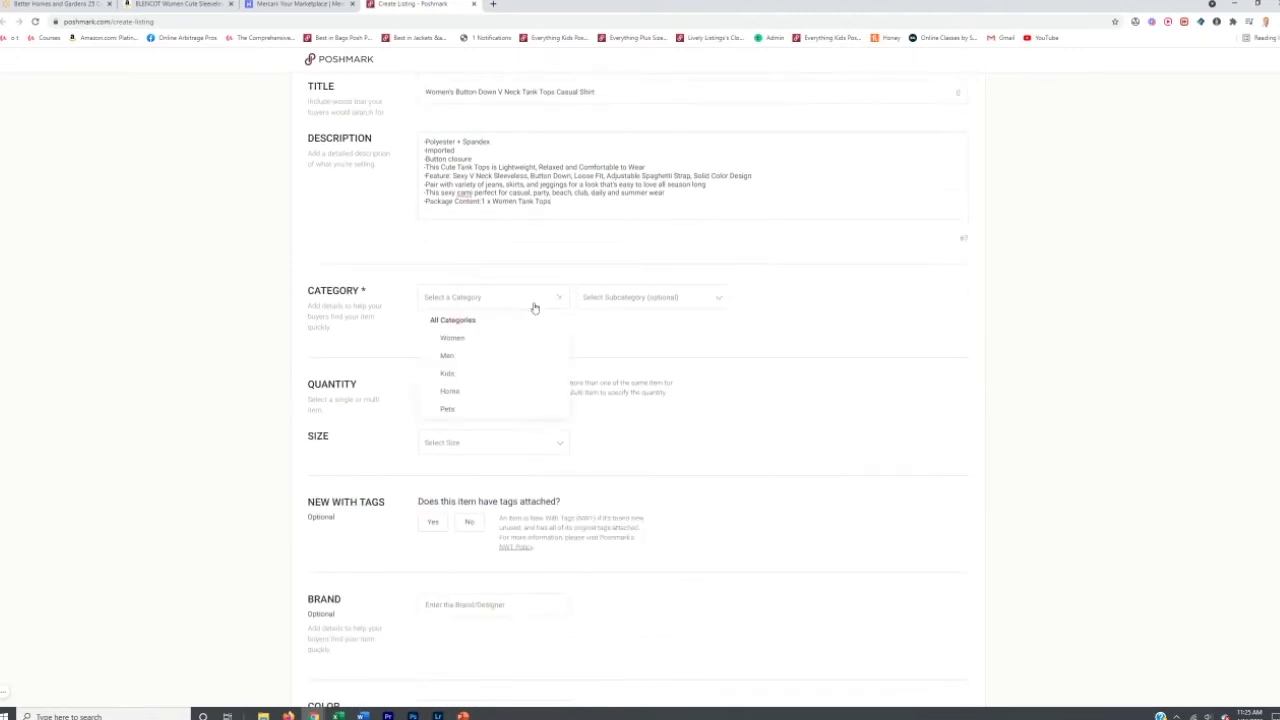
{"action": "left_click", "coordinate": [455, 337]}
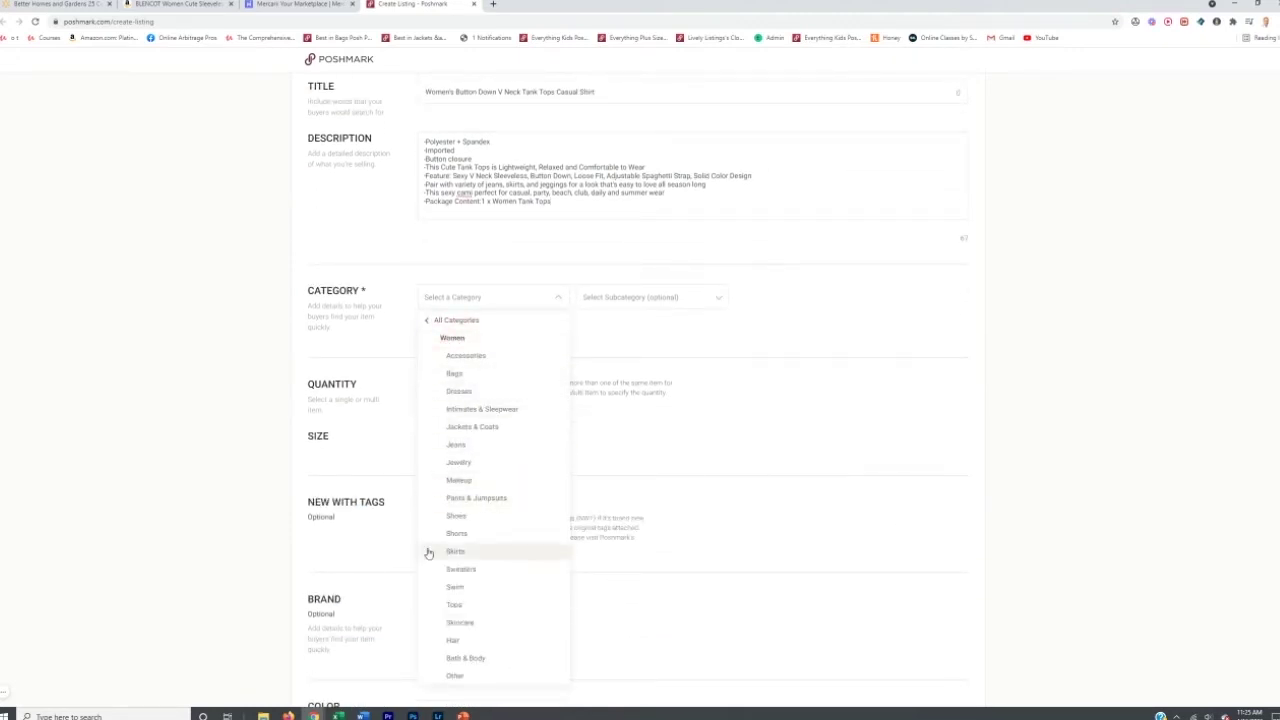
{"action": "left_click", "coordinate": [455, 604]}
{"action": "left_click", "coordinate": [643, 322]}
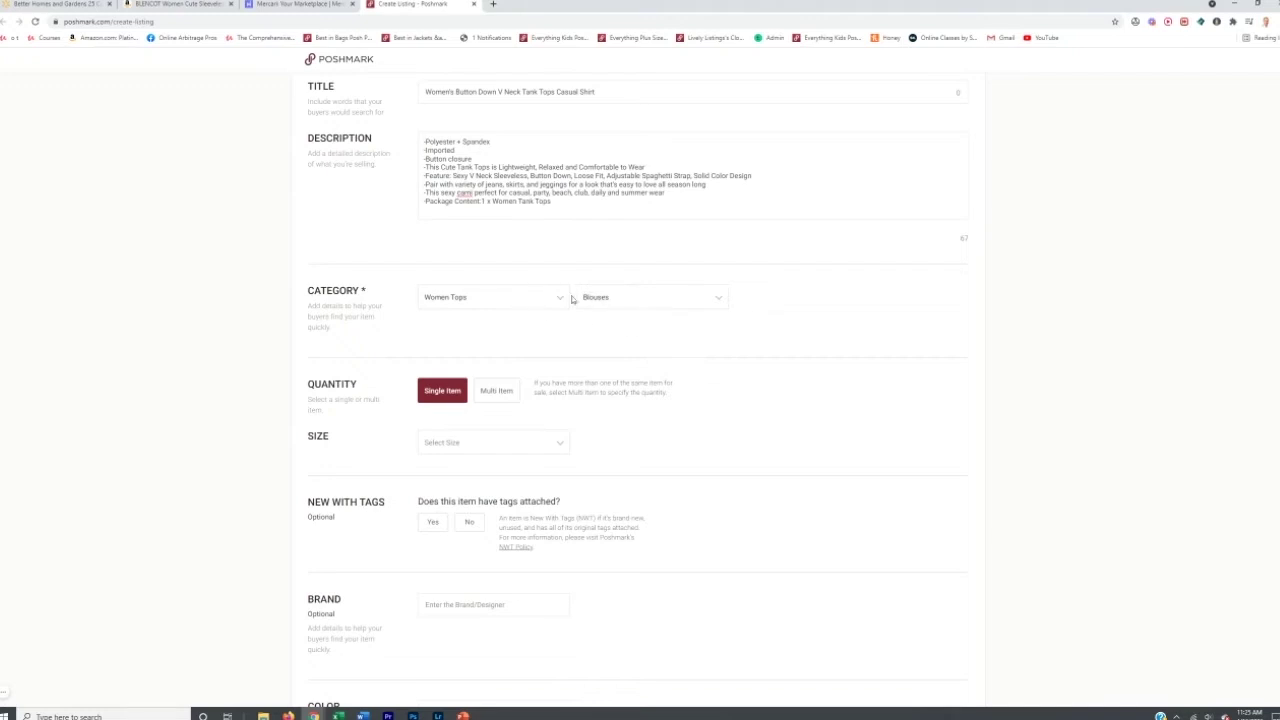
Step: Set the listing's quantity type to Multi Item
{"action": "scroll", "coordinate": [540, 292], "scroll_direction": "down", "scroll_amount": 1}
{"action": "scroll", "coordinate": [537, 290], "scroll_direction": "down", "scroll_amount": 2}
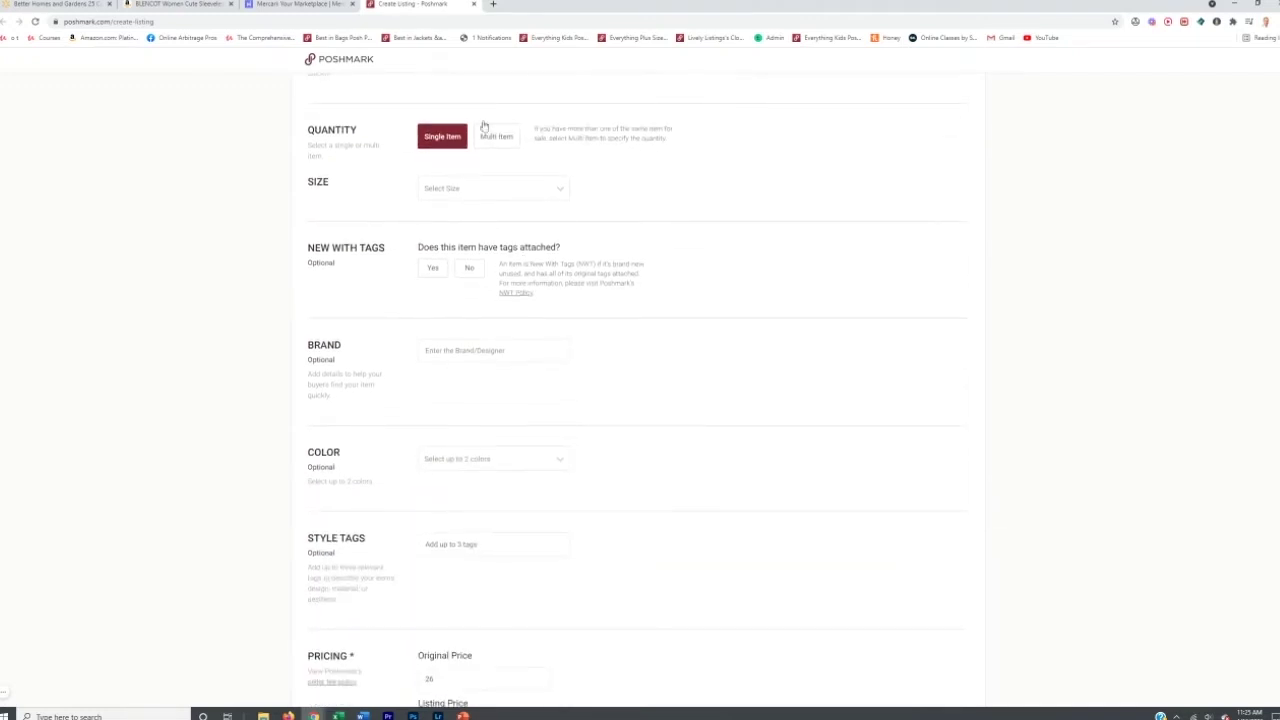
{"action": "left_click", "coordinate": [494, 133]}
Step: On the Amazon product page, check the price and availability of the Medium, Large, X-Large and Small sizes
{"action": "left_click", "coordinate": [293, 4]}
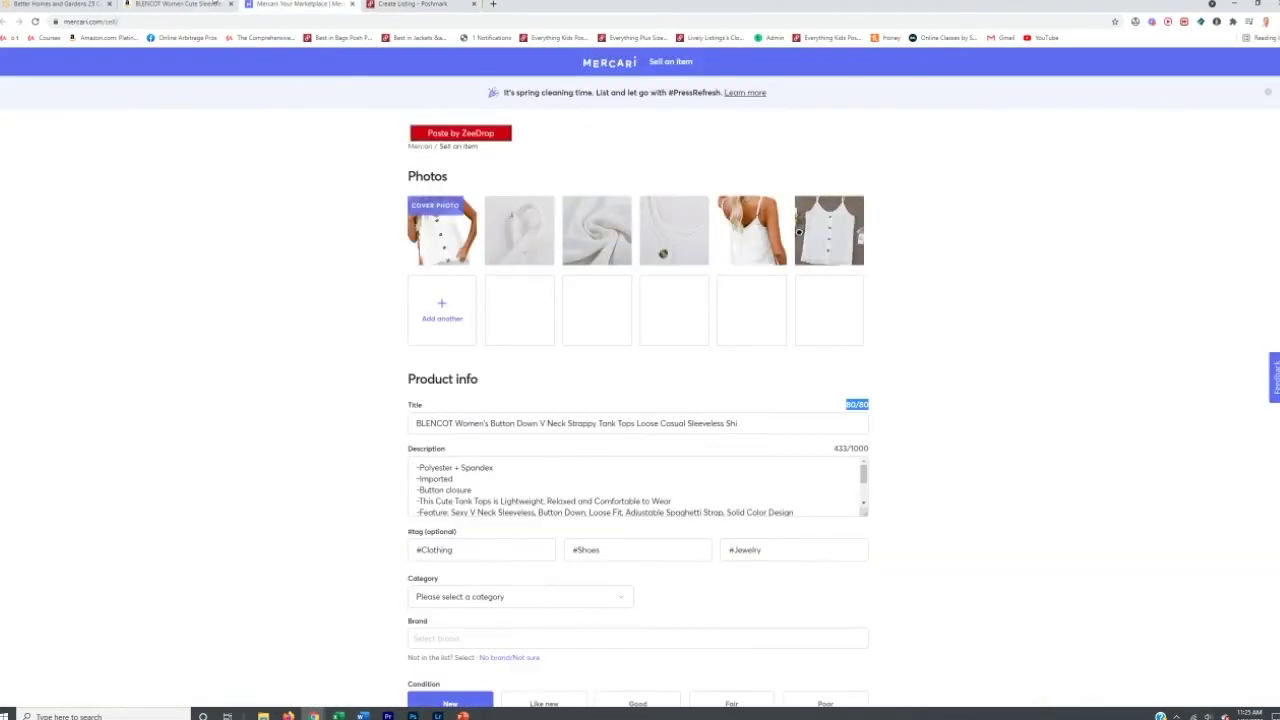
{"action": "left_click", "coordinate": [175, 4]}
{"action": "left_click", "coordinate": [645, 387]}
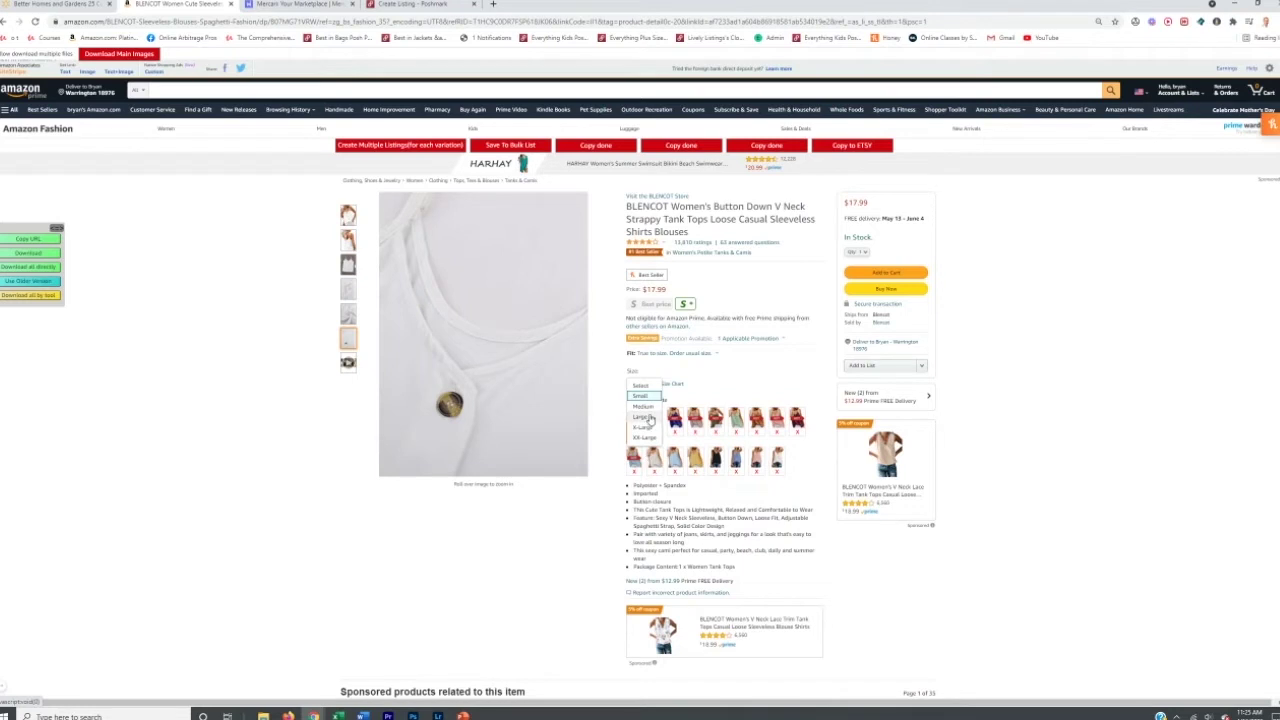
{"action": "left_click", "coordinate": [647, 408]}
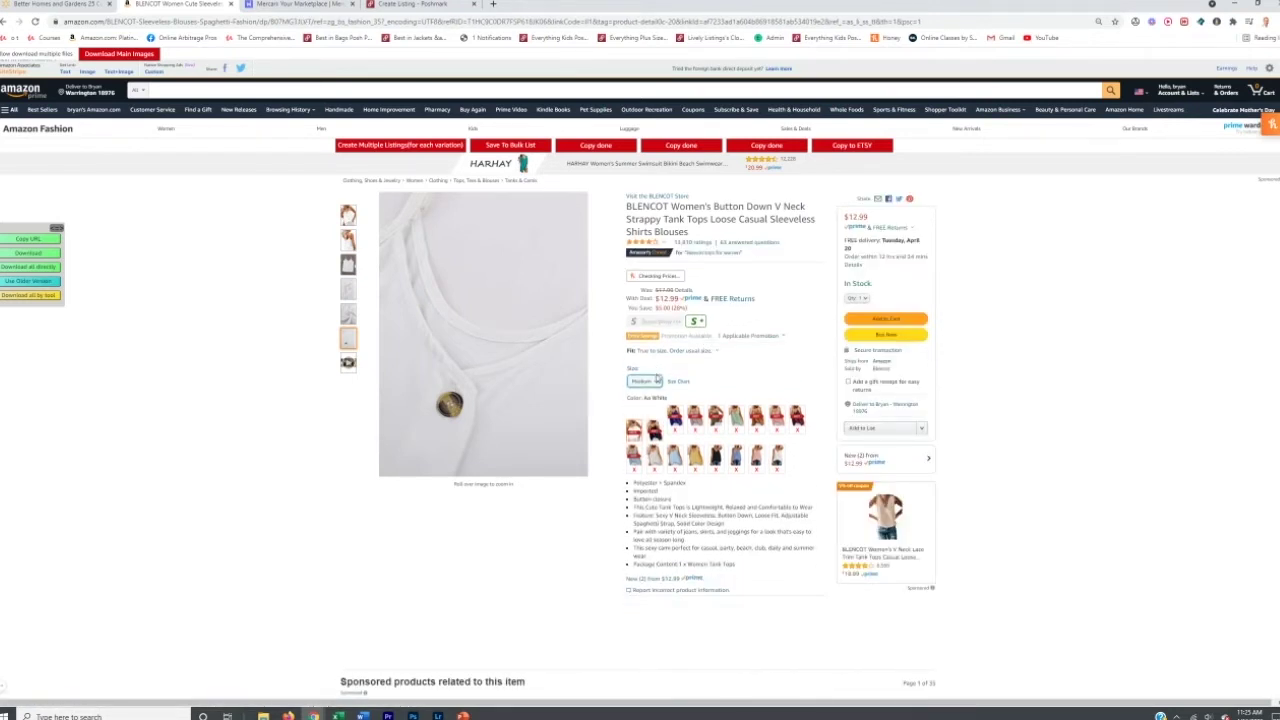
{"action": "left_click", "coordinate": [645, 381]}
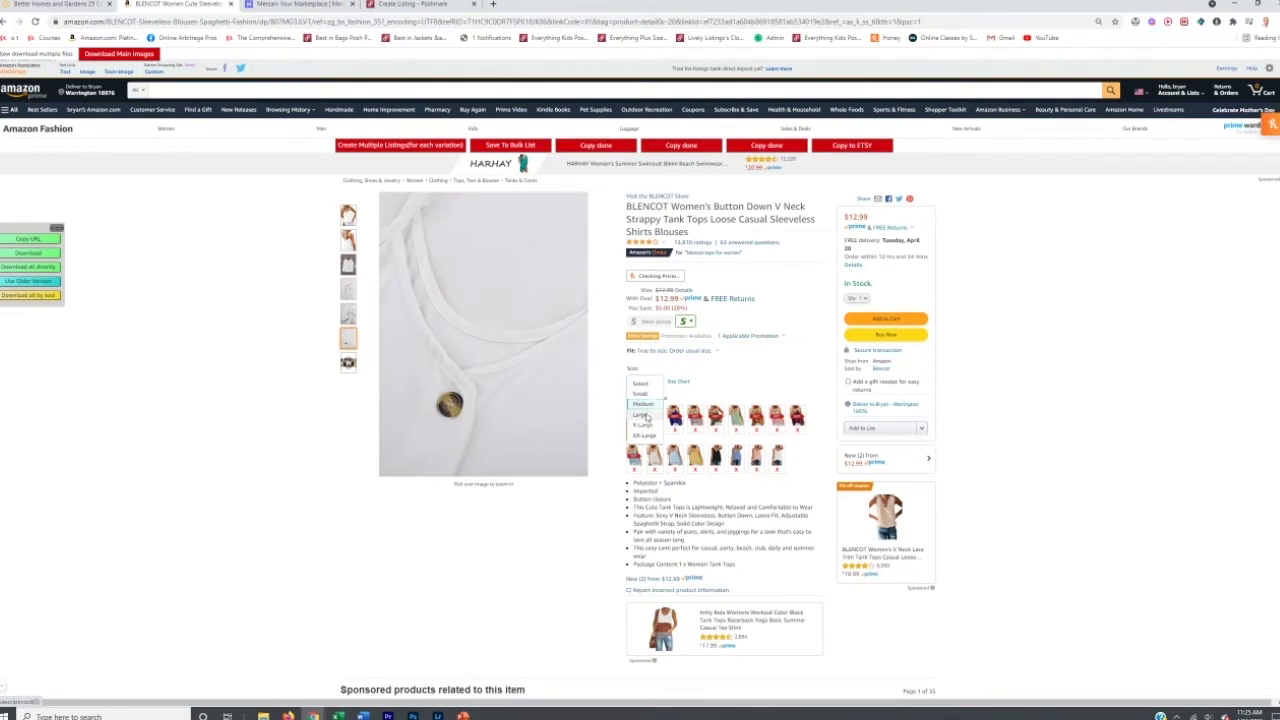
{"action": "left_click", "coordinate": [641, 414]}
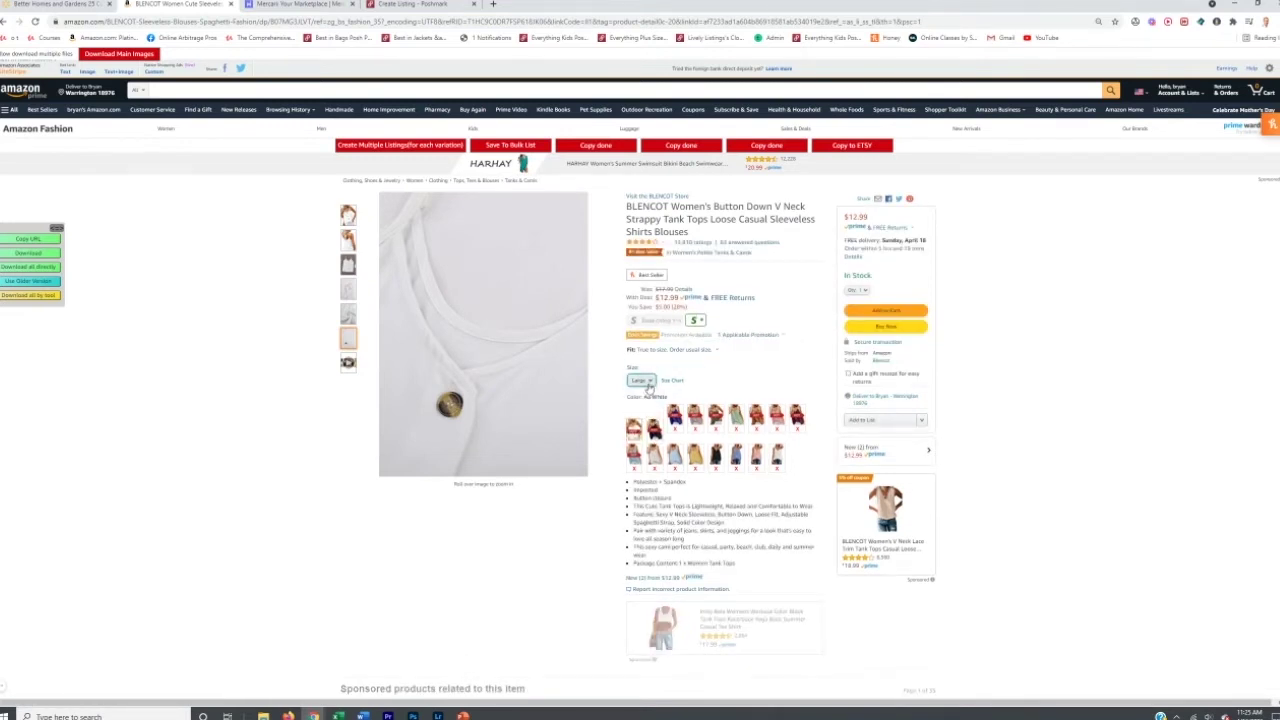
{"action": "left_click", "coordinate": [641, 380]}
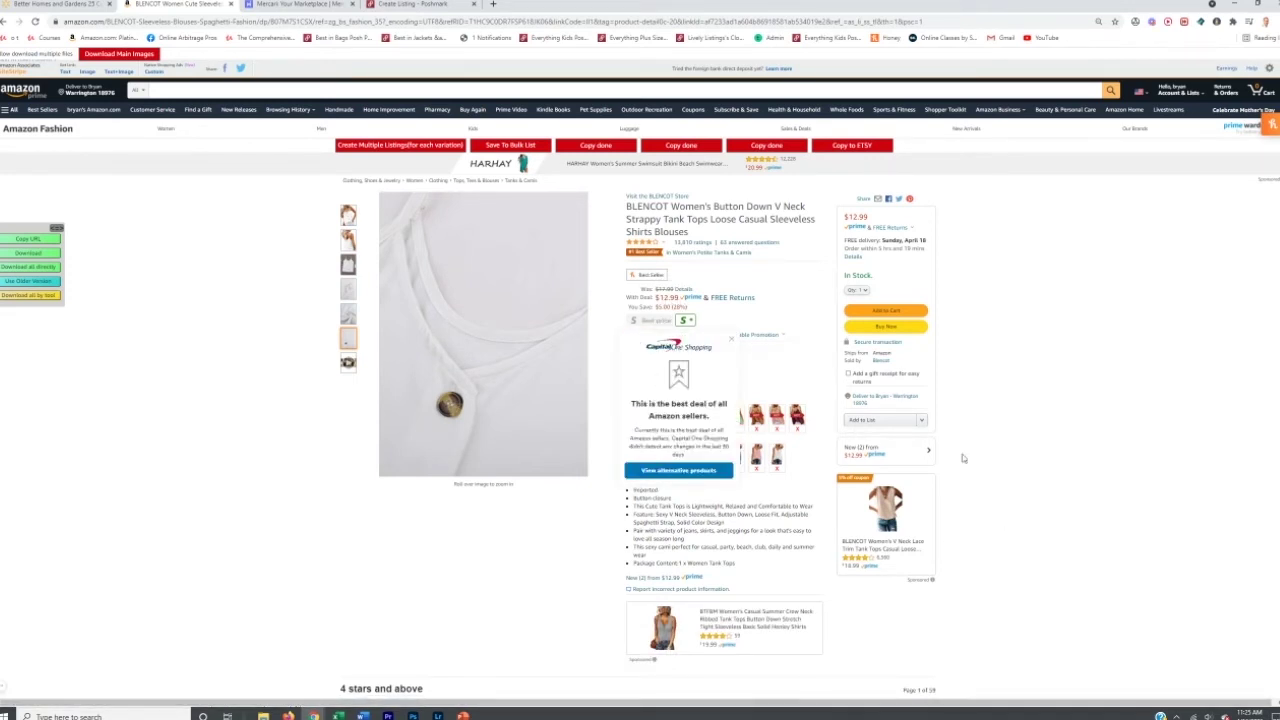
{"action": "left_click", "coordinate": [731, 338]}
{"action": "mouse_move", "coordinate": [660, 350]}
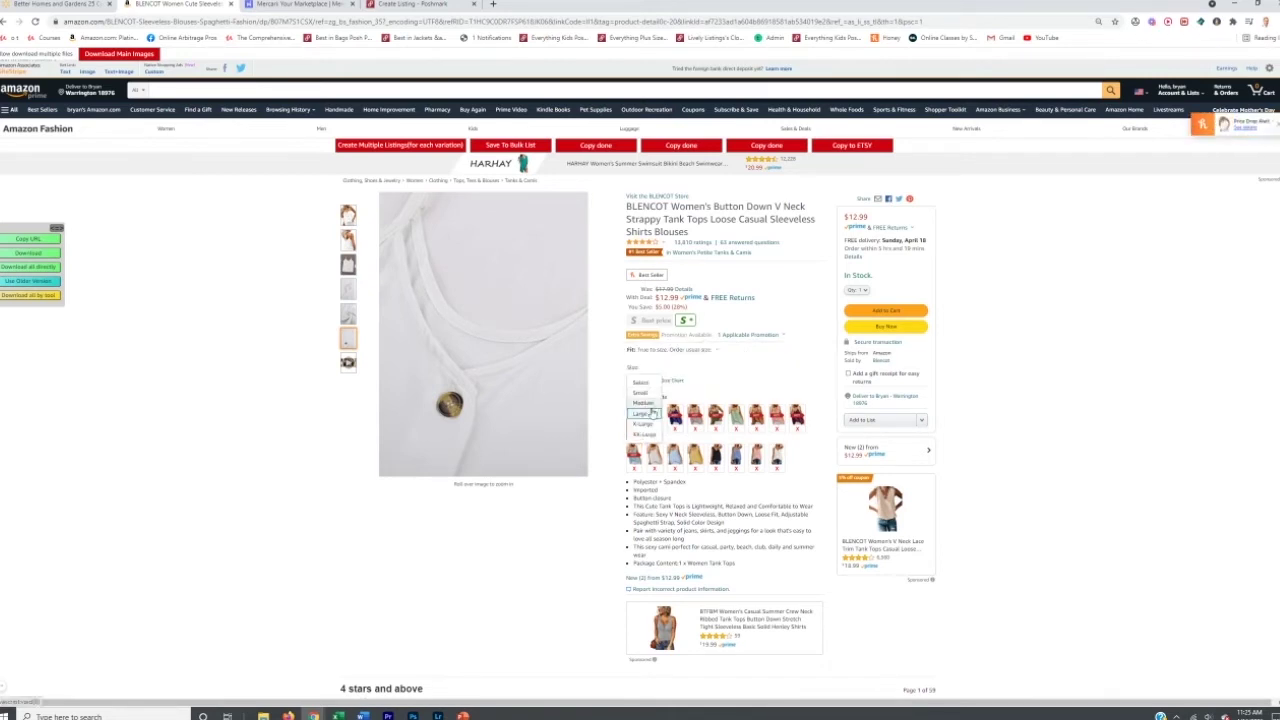
{"action": "left_click", "coordinate": [646, 396]}
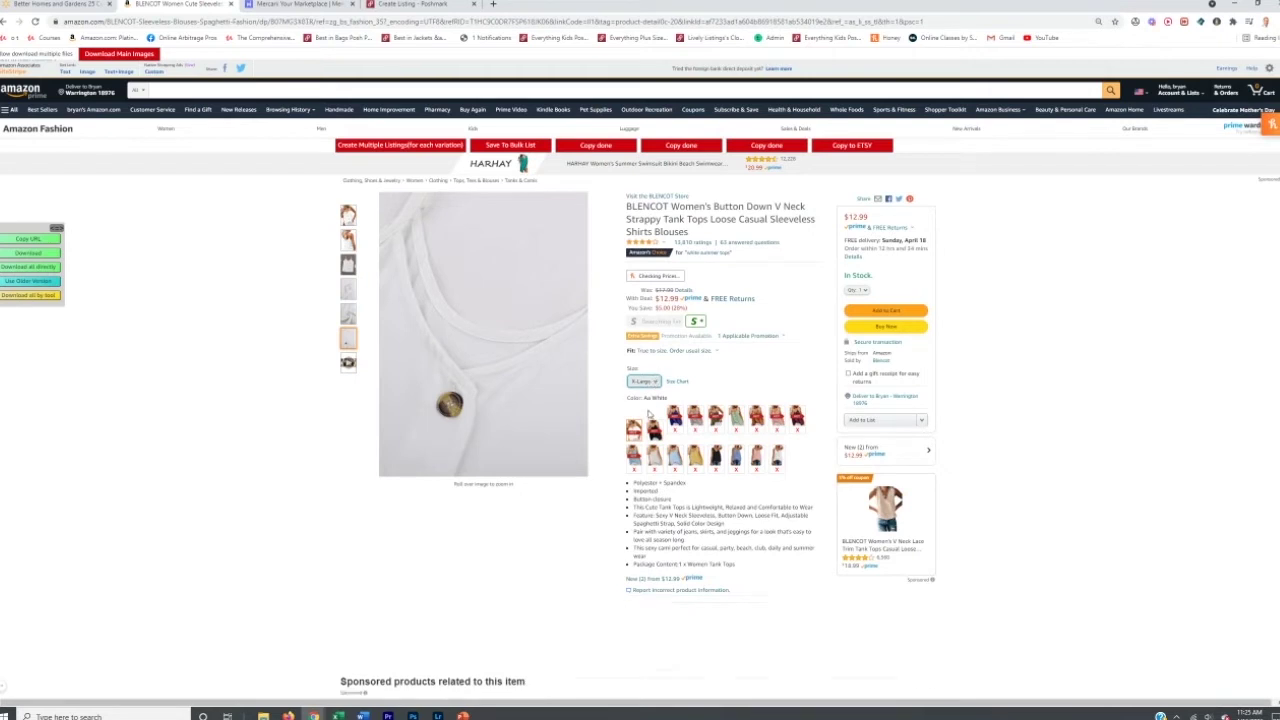
{"action": "left_click", "coordinate": [650, 381]}
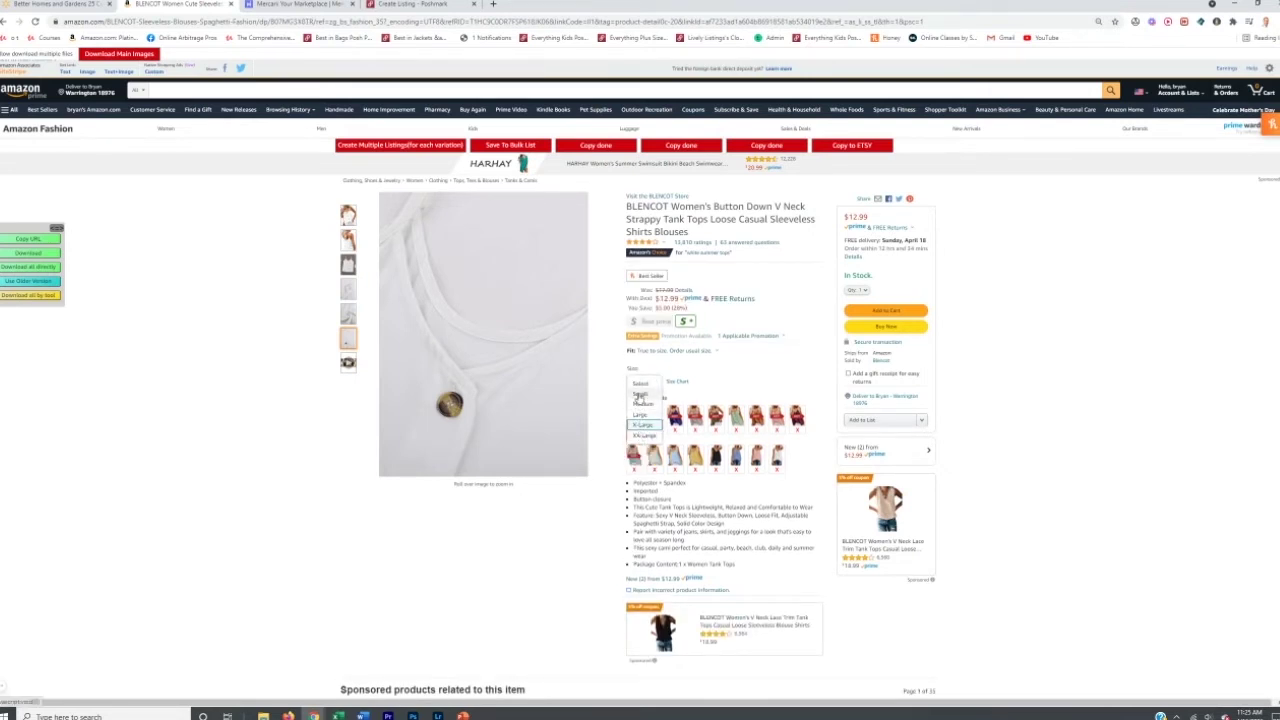
{"action": "left_click", "coordinate": [640, 394]}
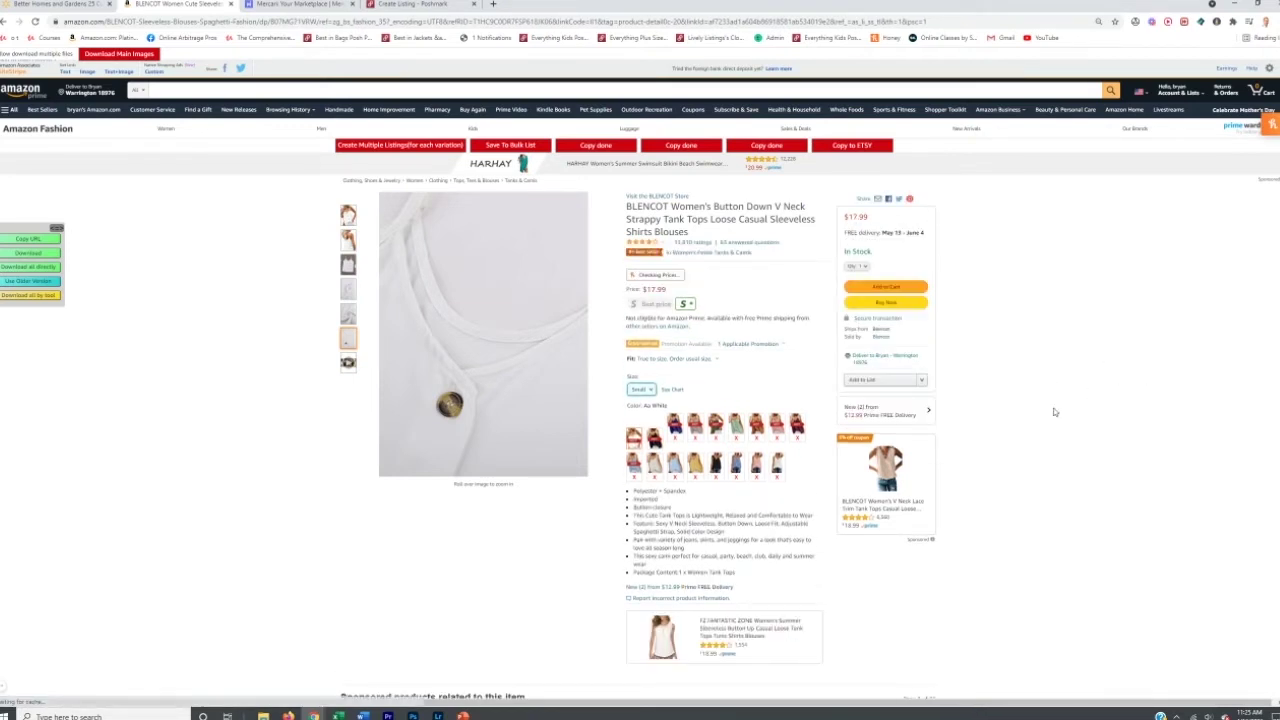
Step: Back in the Poshmark listing, add the standard sizes S, M, L and XL and the plus size XXL
{"action": "left_click", "coordinate": [410, 4]}
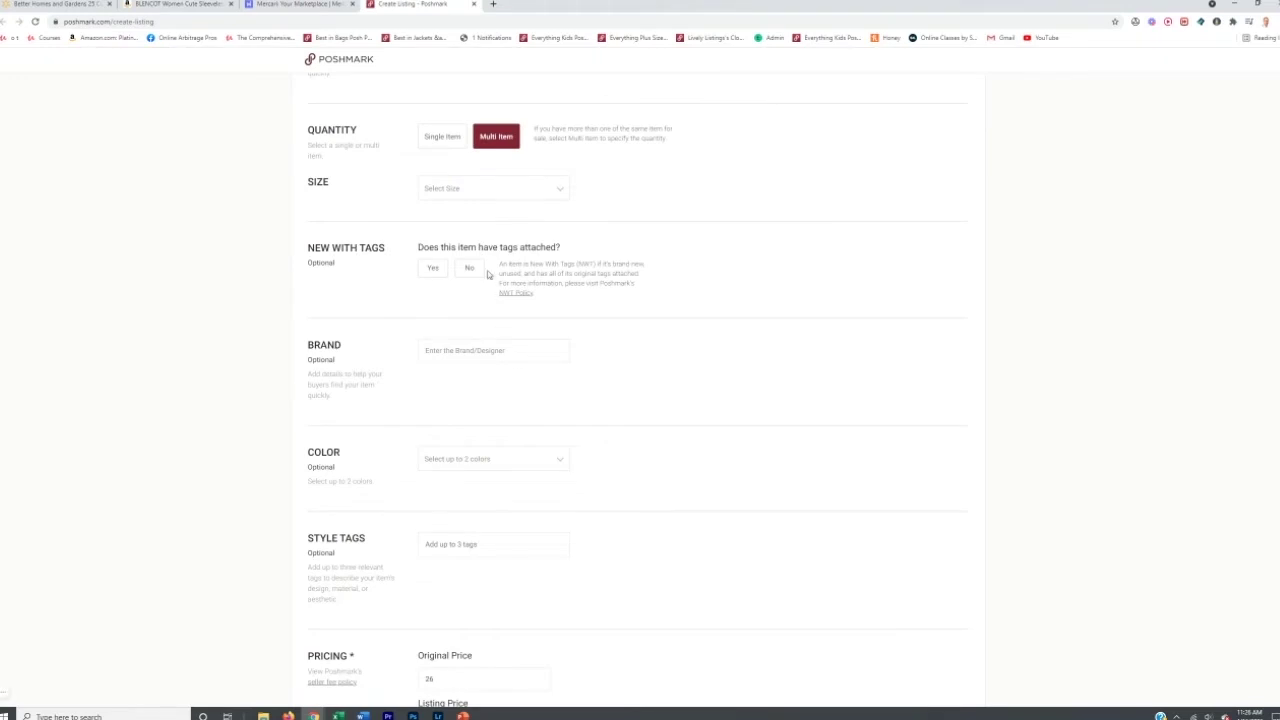
{"action": "left_click", "coordinate": [484, 188]}
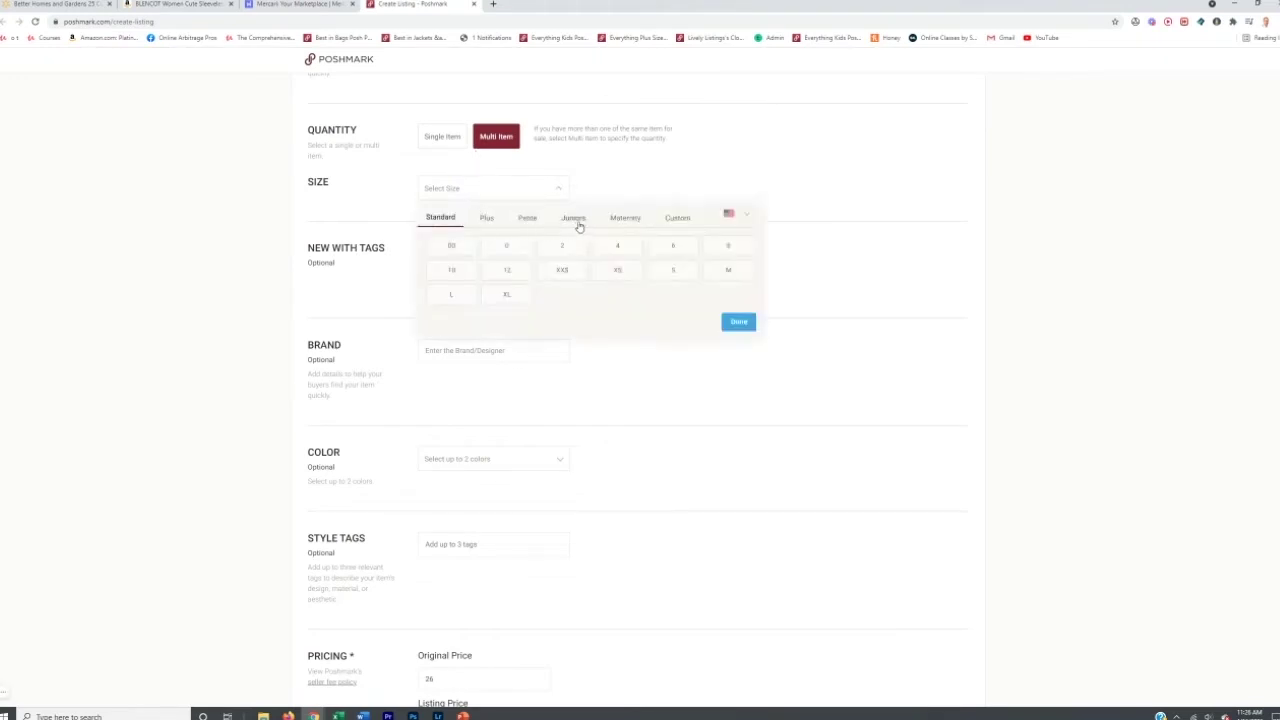
{"action": "left_click", "coordinate": [672, 270]}
{"action": "left_click", "coordinate": [728, 270]}
{"action": "left_click", "coordinate": [451, 294]}
{"action": "left_click", "coordinate": [510, 296]}
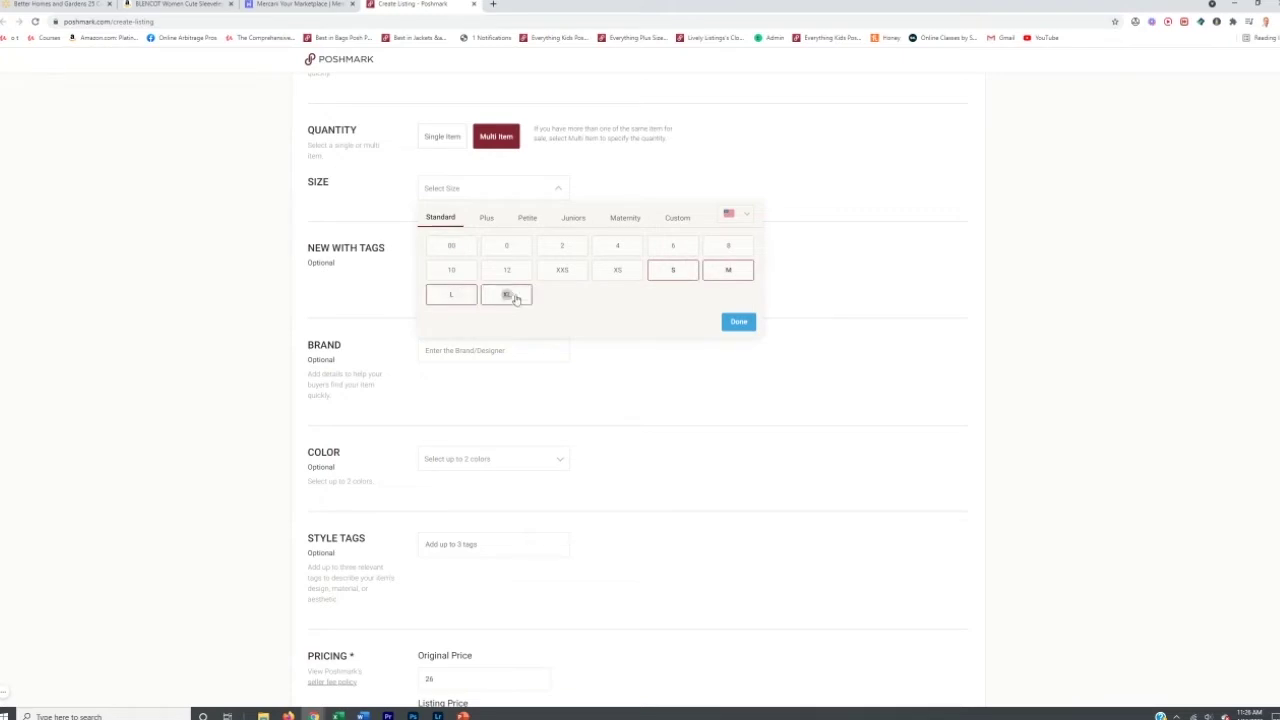
{"action": "left_click", "coordinate": [487, 220]}
{"action": "left_click", "coordinate": [562, 318]}
{"action": "left_click", "coordinate": [738, 371]}
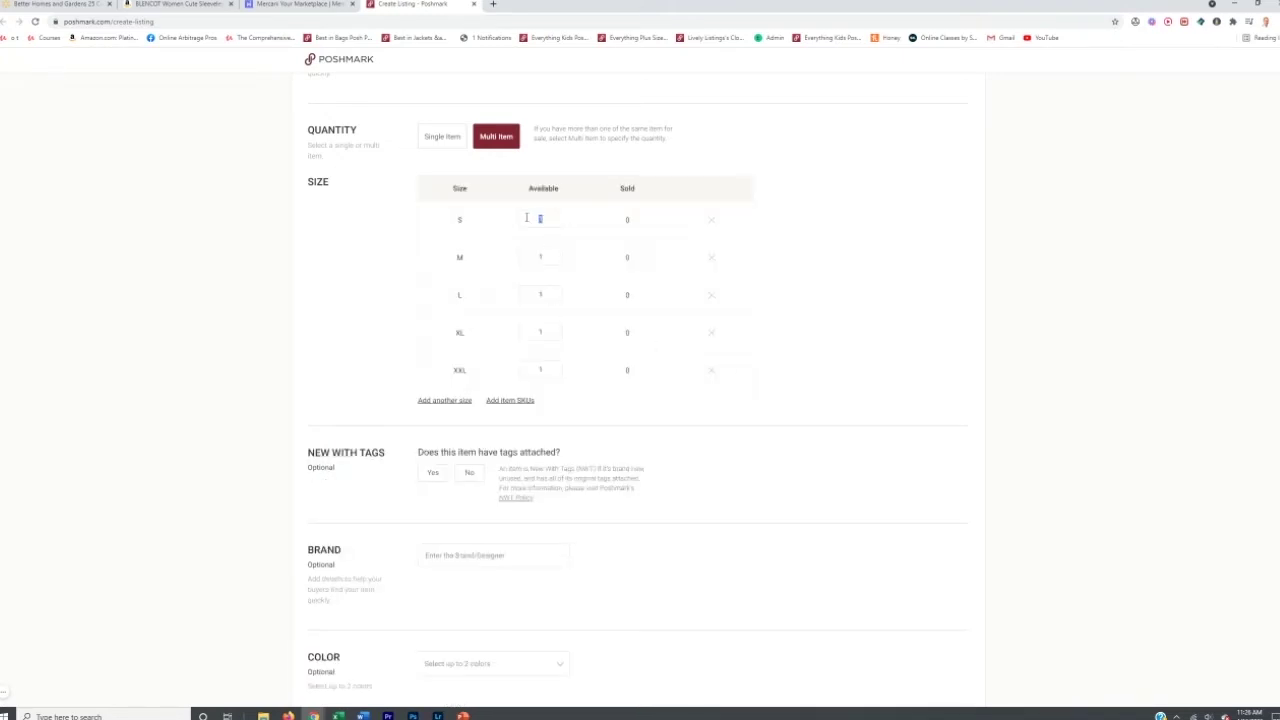
Step: Set the available quantity to 4 for each size from S to XXL
{"action": "type", "text": "4"}
{"action": "key", "text": "Tab"}
{"action": "type", "text": "4"}
{"action": "key", "text": "Tab"}
{"action": "type", "text": "4"}
Step: Mark the item as having tags attached and add it to the Boutique
{"action": "left_click", "coordinate": [433, 473]}
{"action": "left_click", "coordinate": [433, 539]}
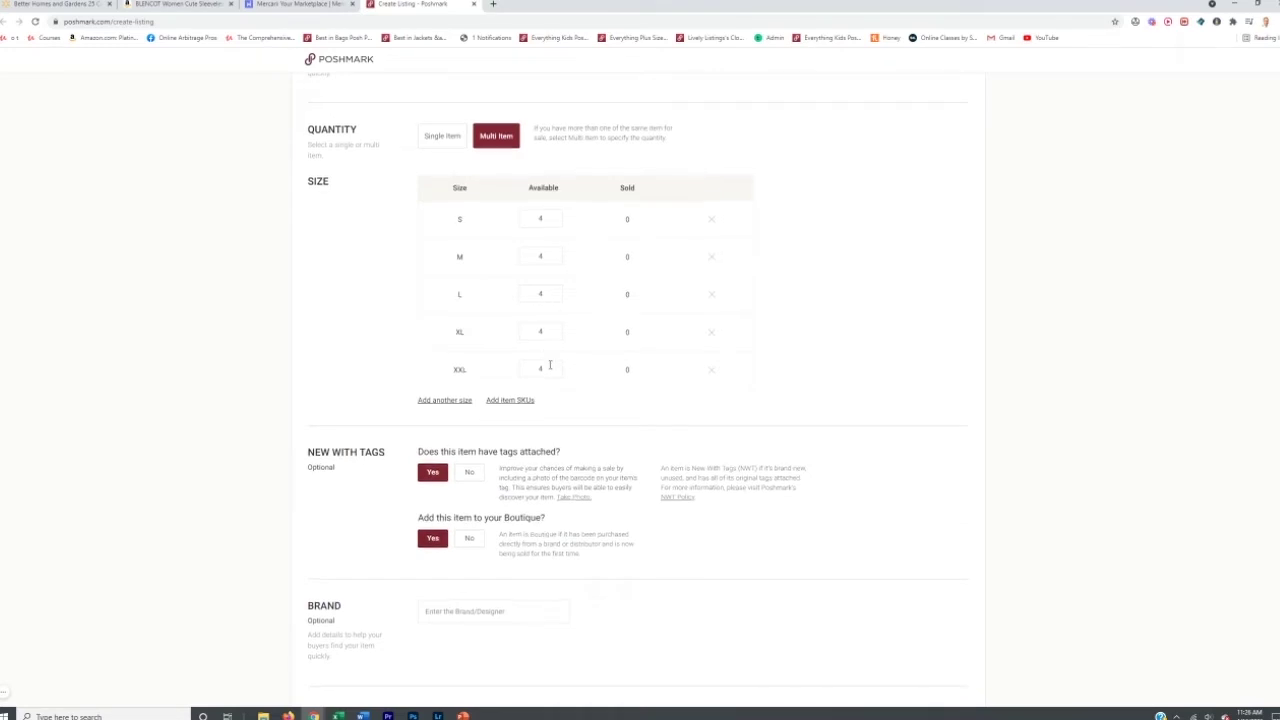
{"action": "scroll", "coordinate": [550, 365], "scroll_direction": "down", "scroll_amount": 4}
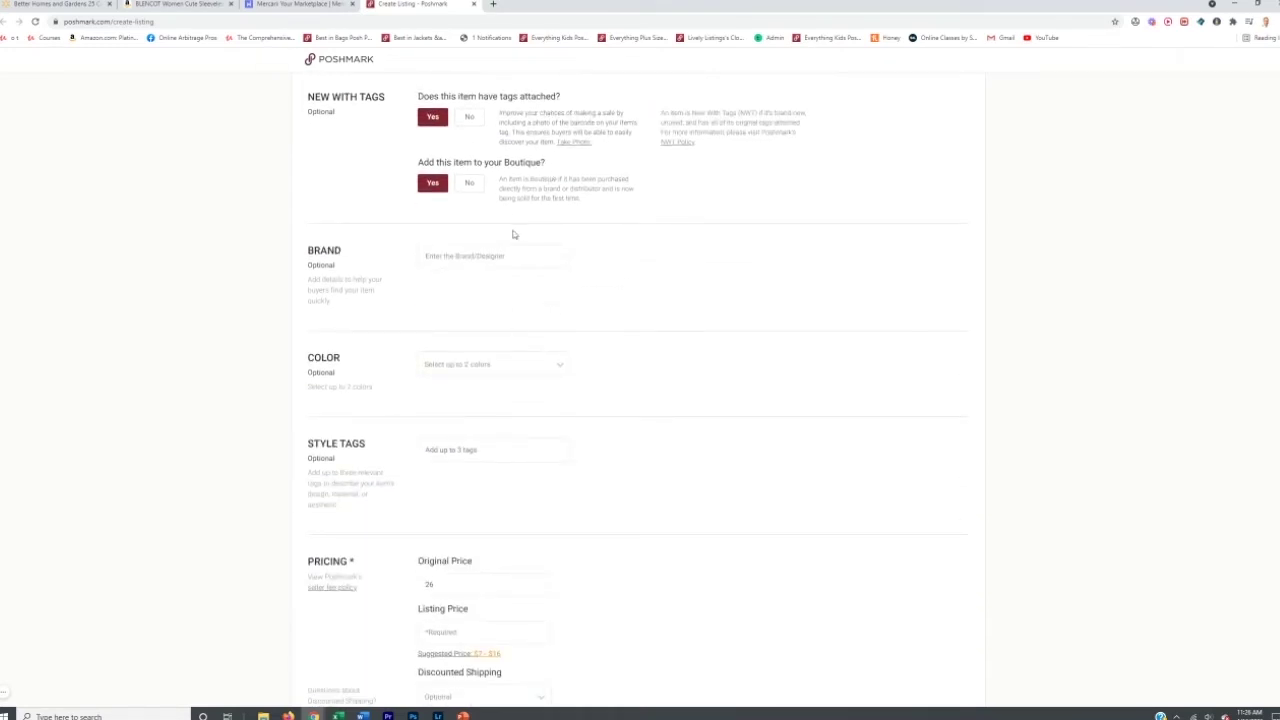
{"action": "scroll", "coordinate": [540, 270], "scroll_direction": "up", "scroll_amount": 2}
{"action": "scroll", "coordinate": [463, 437], "scroll_direction": "down", "scroll_amount": 2}
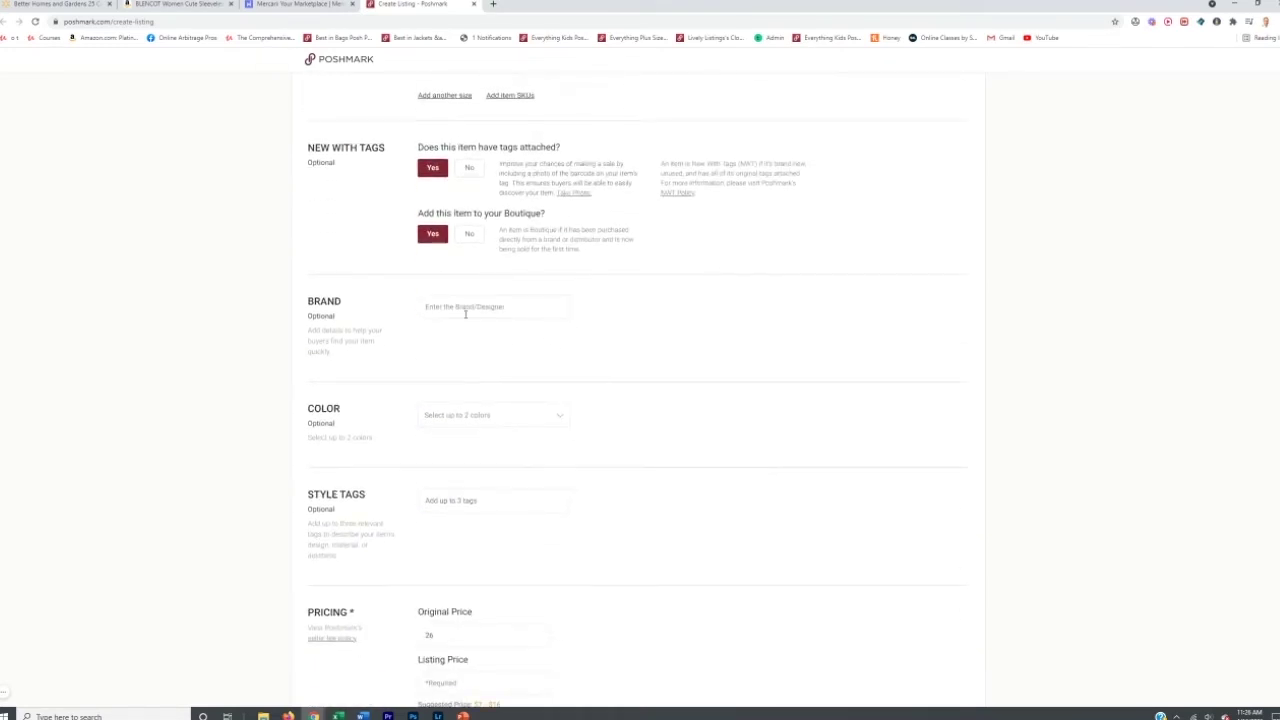
Step: Check the product's colour on the Amazon page and set the Poshmark listing's colour to White
{"action": "left_click", "coordinate": [190, 4]}
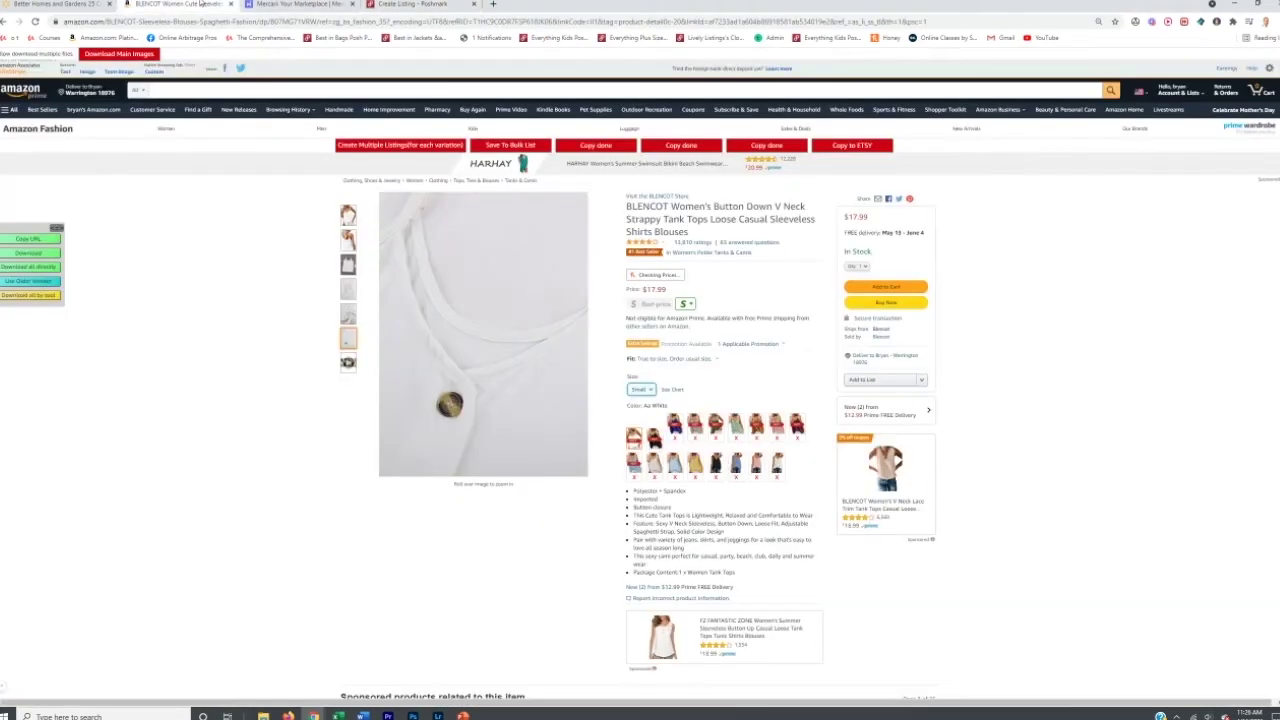
{"action": "left_click", "coordinate": [439, 4]}
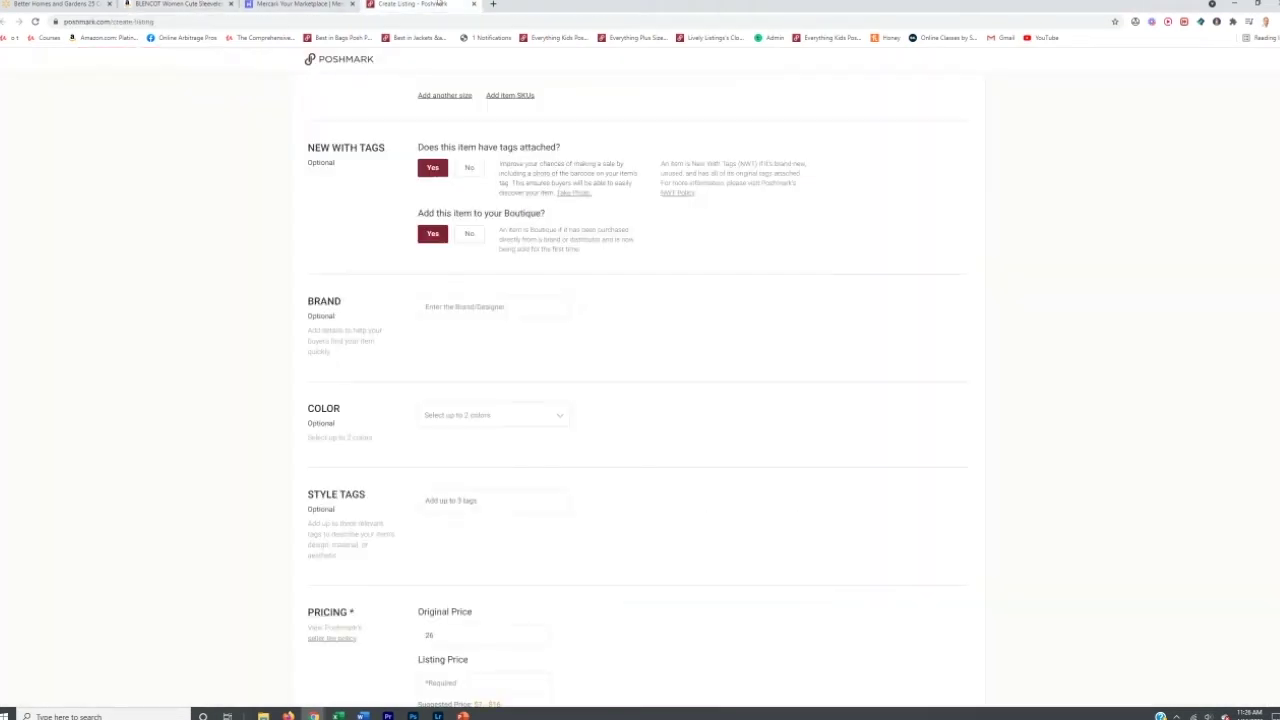
{"action": "left_click", "coordinate": [464, 415]}
{"action": "left_click", "coordinate": [465, 345]}
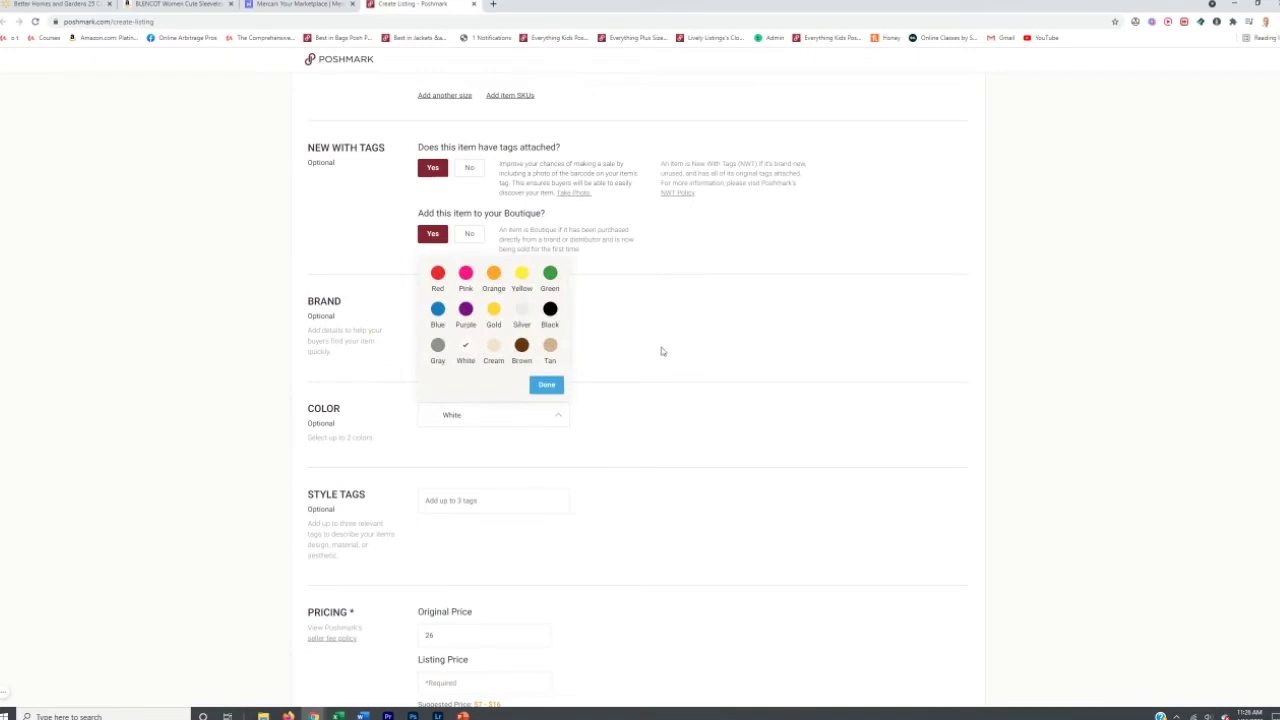
{"action": "left_click", "coordinate": [661, 351]}
Step: Add the style tags blouse, top and shirt to the listing
{"action": "scroll", "coordinate": [560, 340], "scroll_direction": "down", "scroll_amount": 2}
{"action": "left_click", "coordinate": [517, 297]}
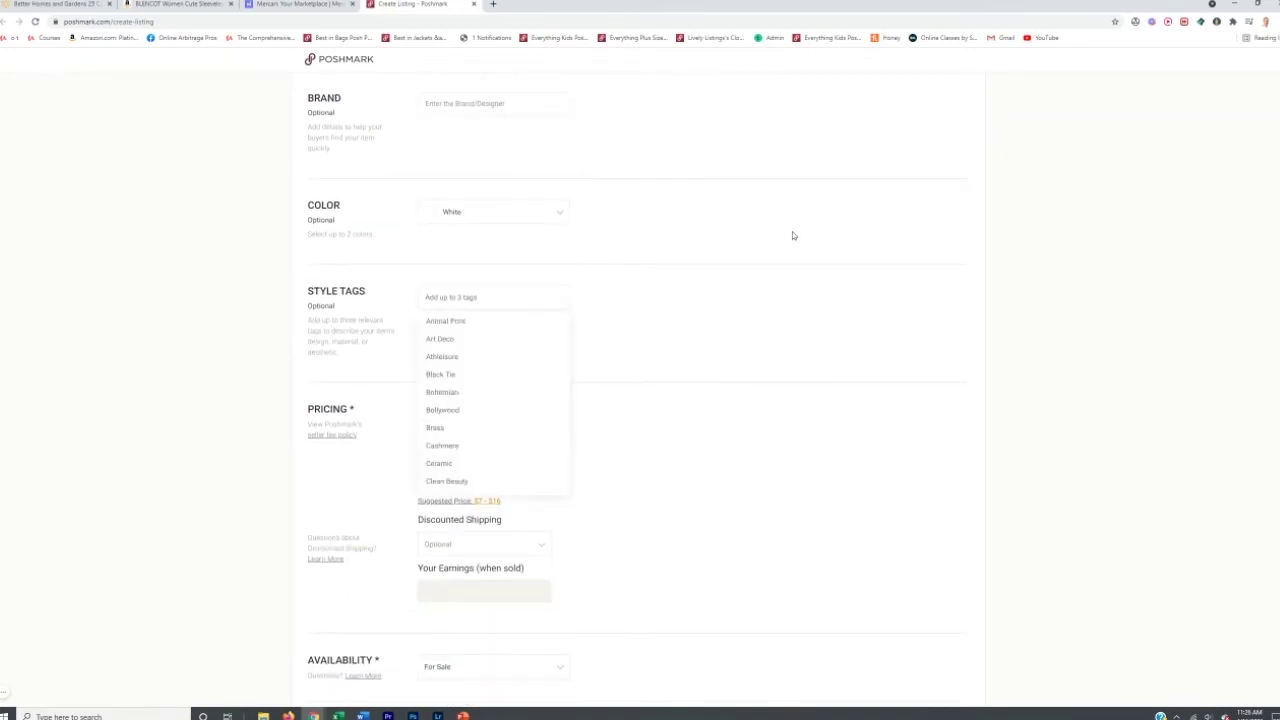
{"action": "type", "text": "blouse"}
{"action": "key", "text": "Return"}
{"action": "type", "text": "tops"}
{"action": "key", "text": "Return"}
{"action": "type", "text": "shirt"}
{"action": "key", "text": "Return"}
Step: Enter 0 as the listing's original price, try 45 instead, and restore the 0
{"action": "left_click", "coordinate": [429, 429]}
{"action": "type", "text": "8"}
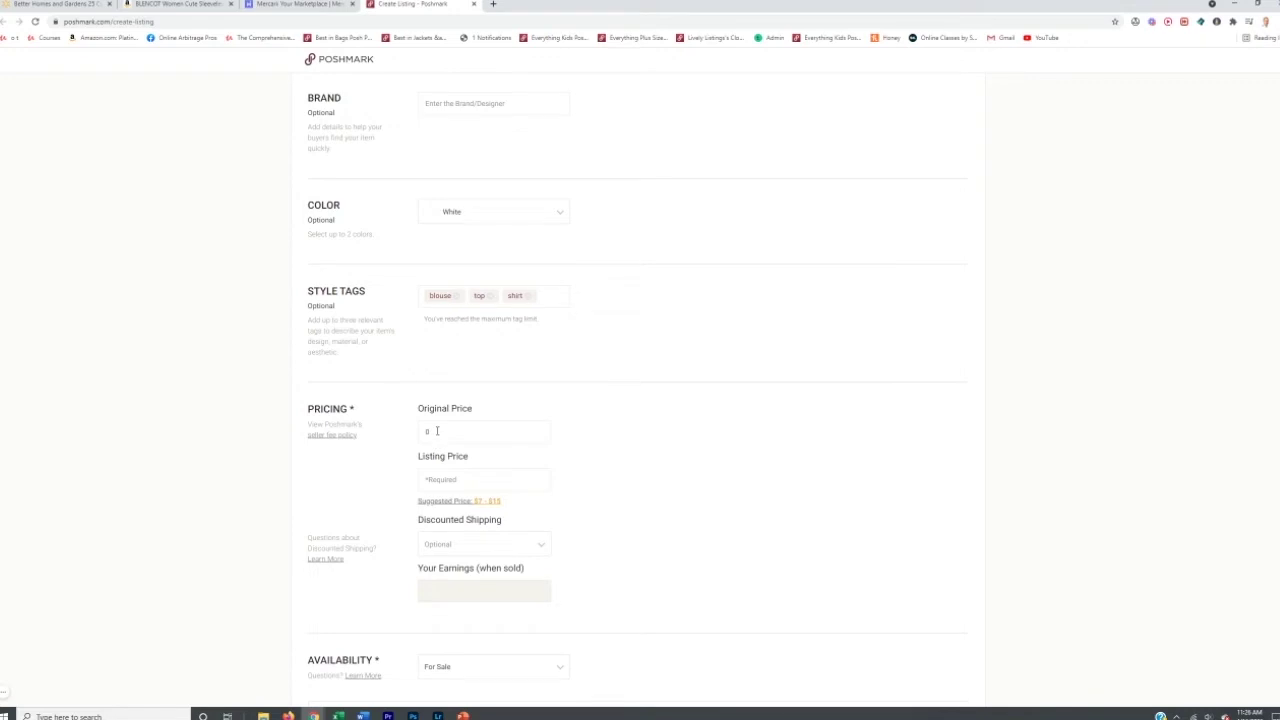
{"action": "left_click_drag", "start_coordinate": [432, 431], "coordinate": [406, 432]}
{"action": "type", "text": "45"}
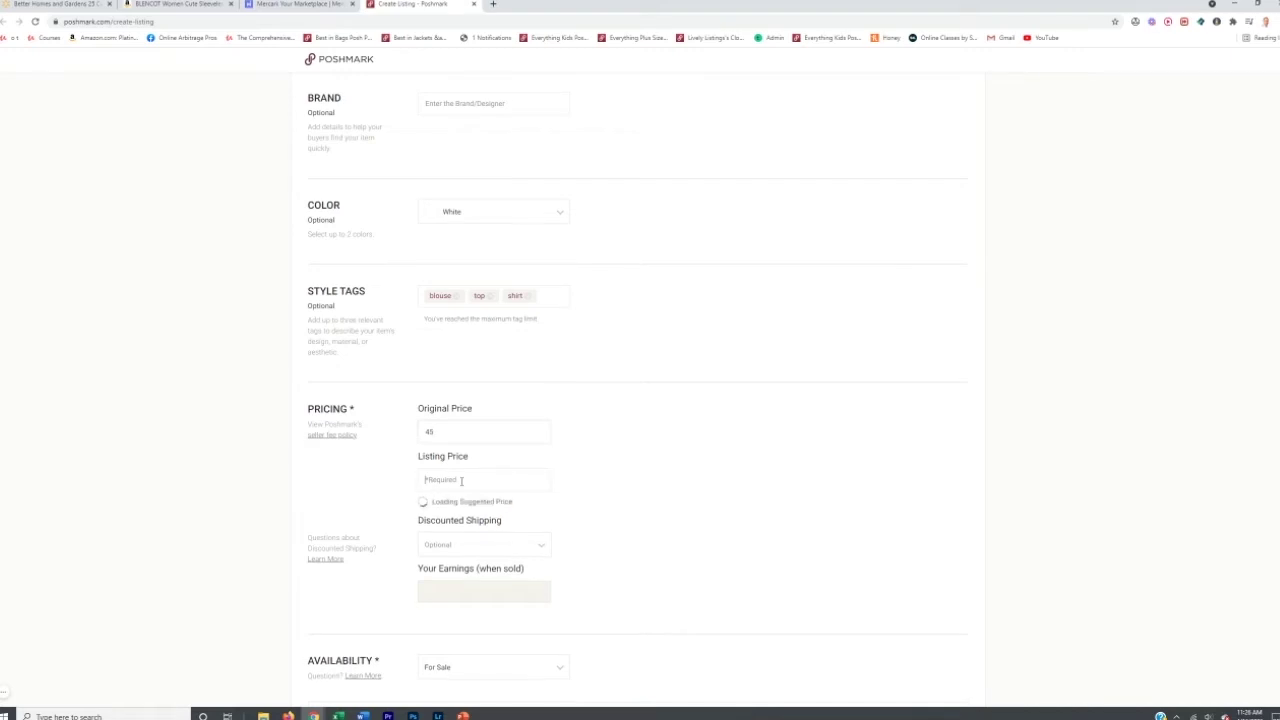
{"action": "key", "text": "ctrl+z"}
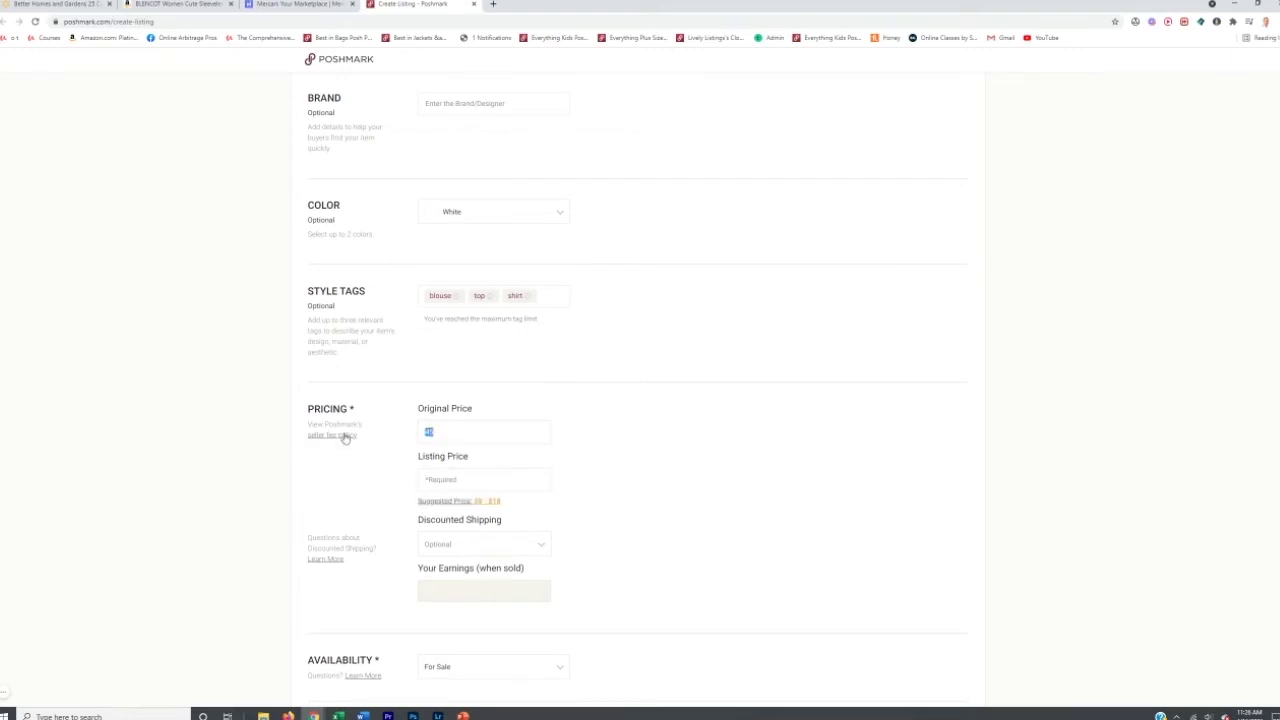
{"action": "left_click", "coordinate": [448, 471]}
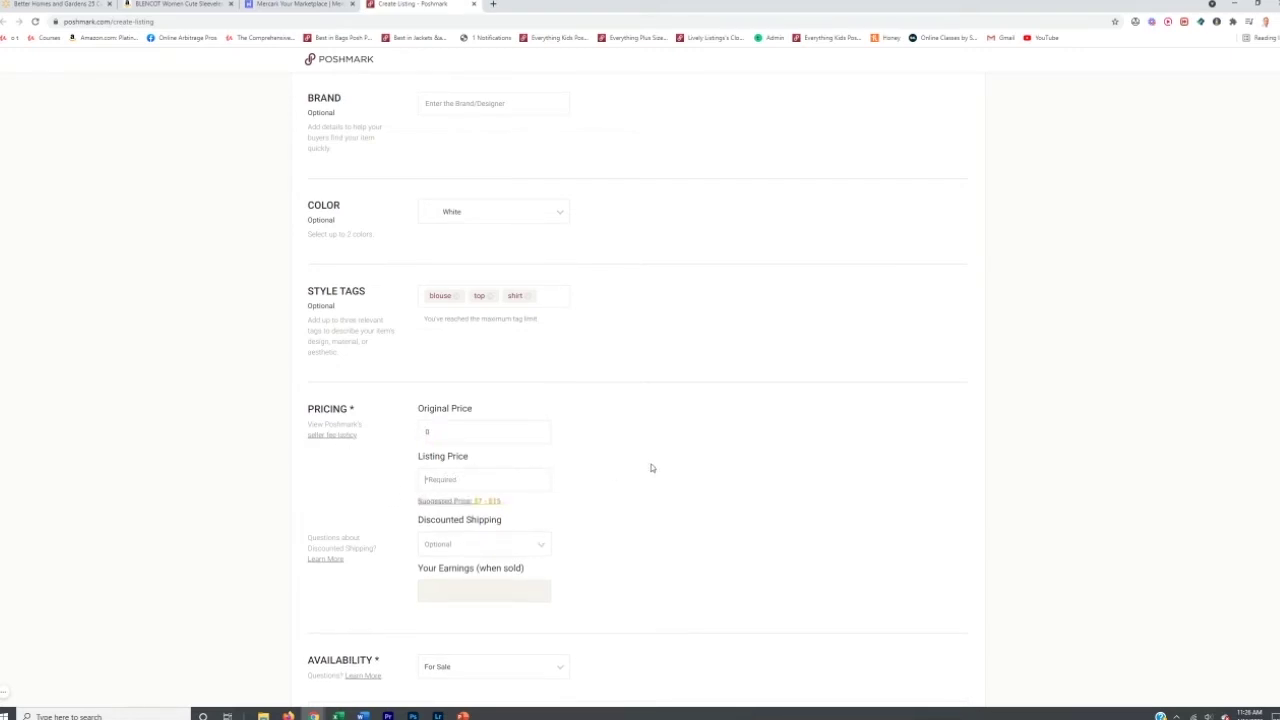
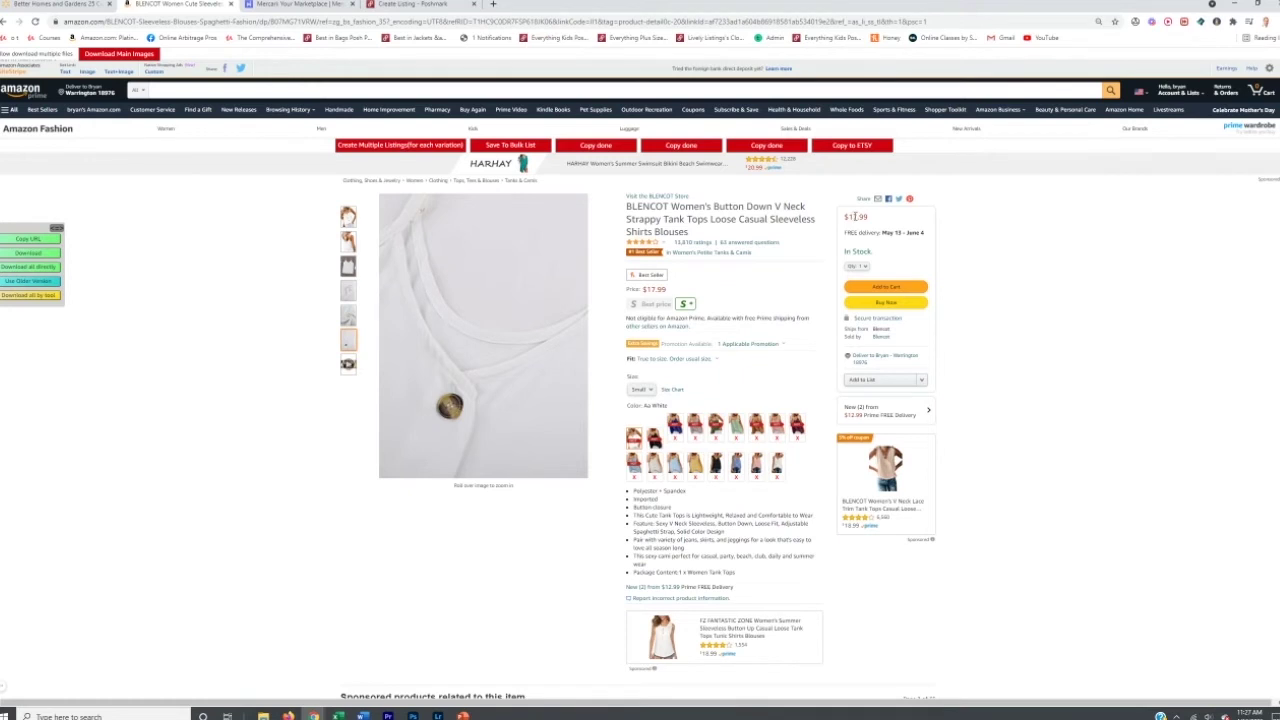
Step: Check the tank top's price on the Amazon product page and return to the Poshmark listing
{"action": "left_click_drag", "start_coordinate": [889, 219], "coordinate": [850, 218]}
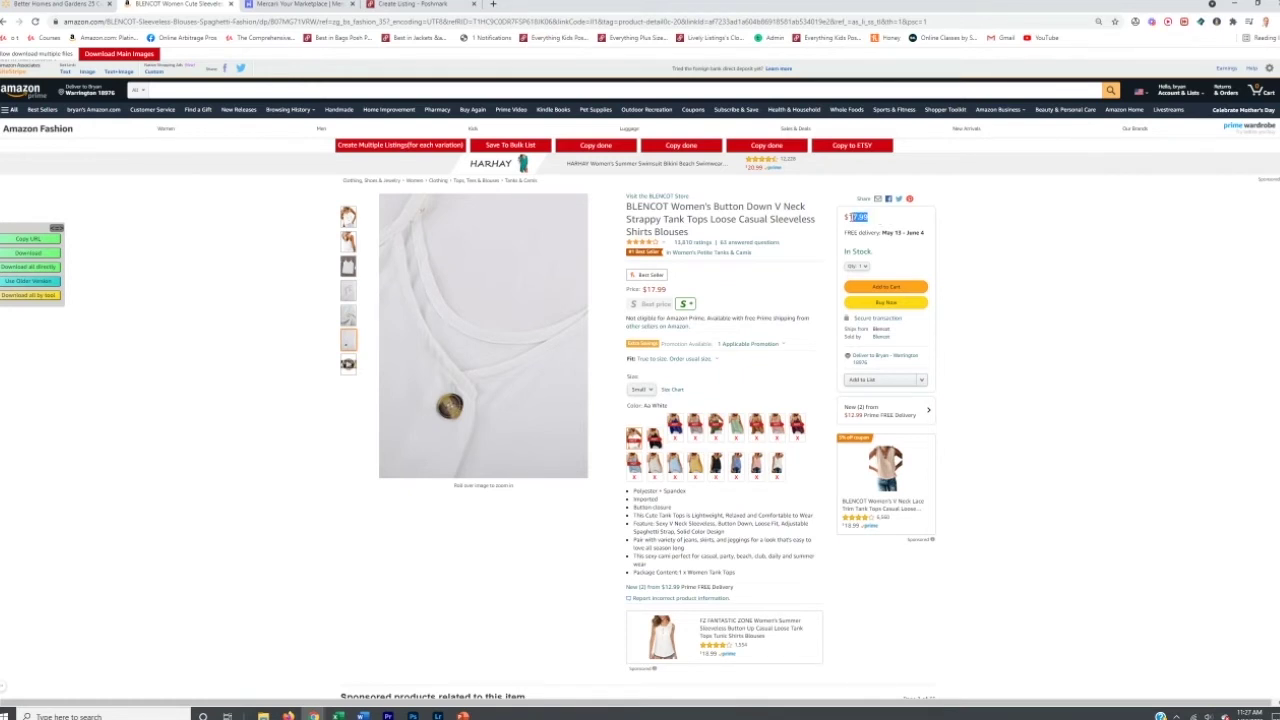
{"action": "left_click", "coordinate": [954, 229]}
{"action": "left_click", "coordinate": [420, 4]}
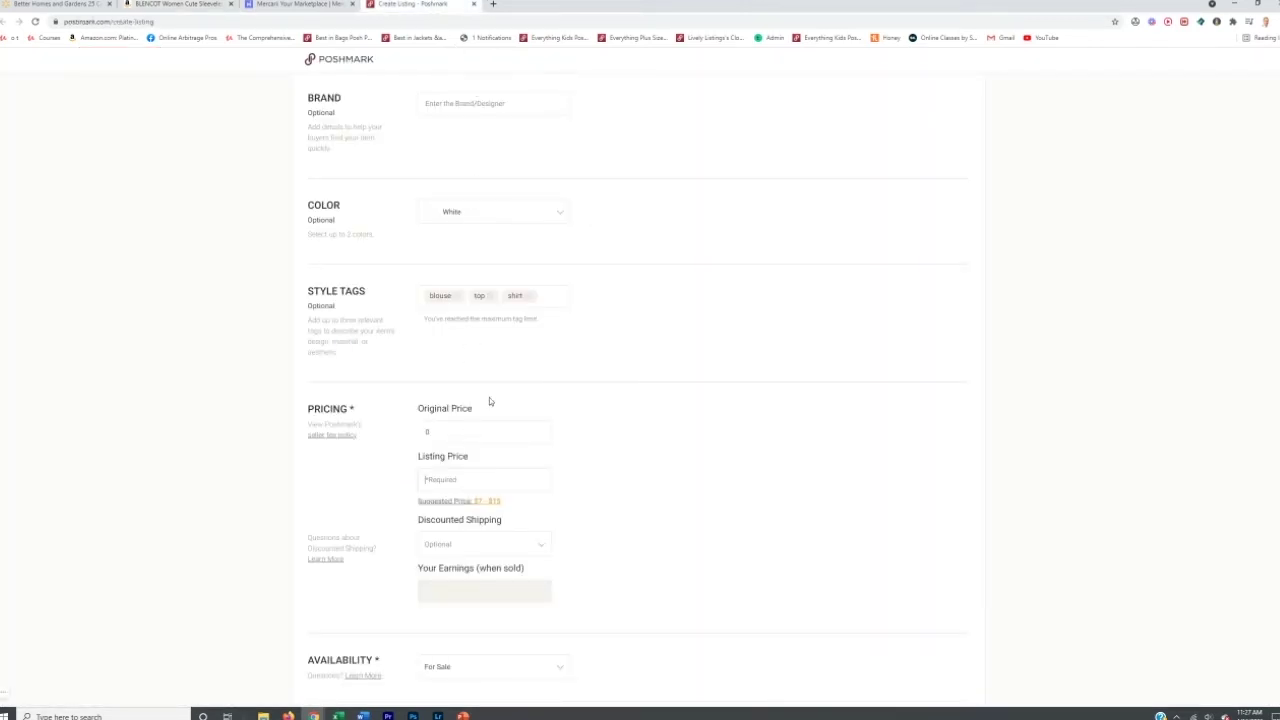
Step: Set the listing price to 25 and choose No Discount for discounted shipping
{"action": "scroll", "coordinate": [480, 456], "scroll_direction": "down", "scroll_amount": 1}
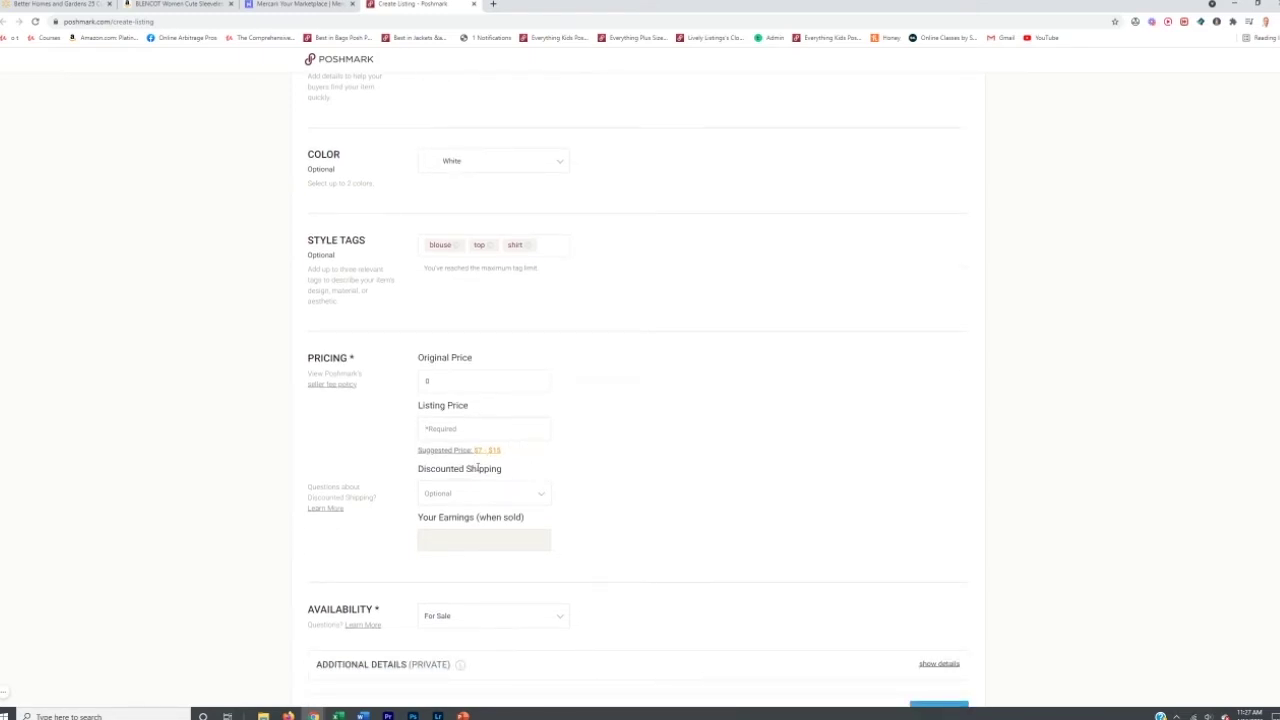
{"action": "left_click", "coordinate": [484, 430]}
{"action": "type", "text": "25"}
{"action": "left_click", "coordinate": [478, 493]}
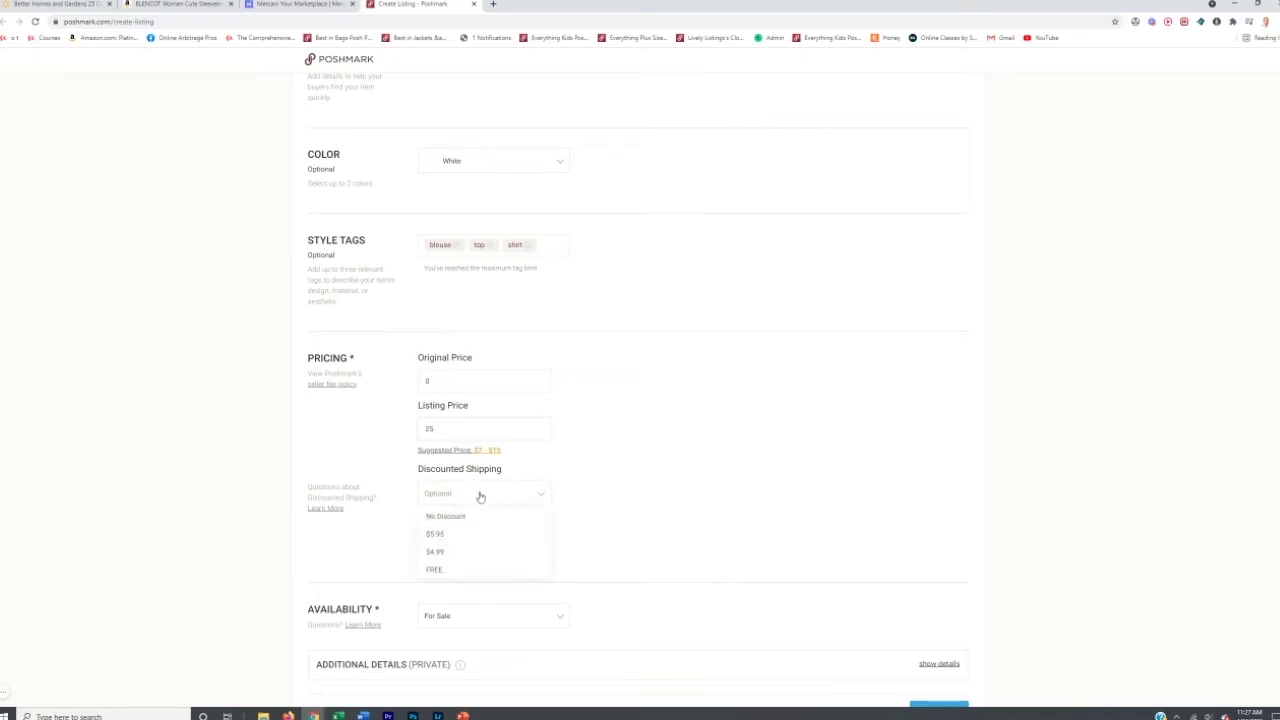
{"action": "left_click", "coordinate": [437, 517]}
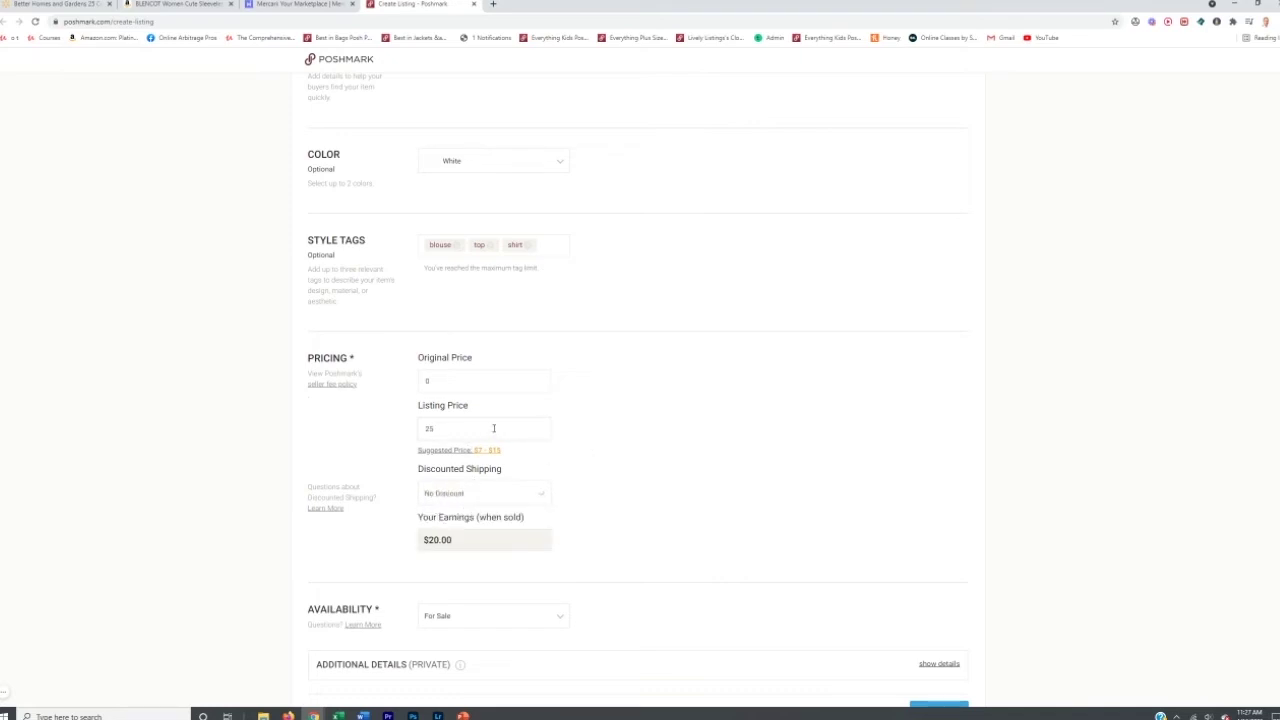
Step: Try a listing price of 29, and replace it with 39
{"action": "left_click_drag", "start_coordinate": [493, 428], "coordinate": [394, 440]}
{"action": "type", "text": "29"}
{"action": "left_click_drag", "start_coordinate": [449, 426], "coordinate": [412, 418]}
{"action": "key", "text": "BackSpace"}
{"action": "type", "text": "39"}
{"action": "scroll", "coordinate": [592, 455], "scroll_direction": "down", "scroll_amount": 1}
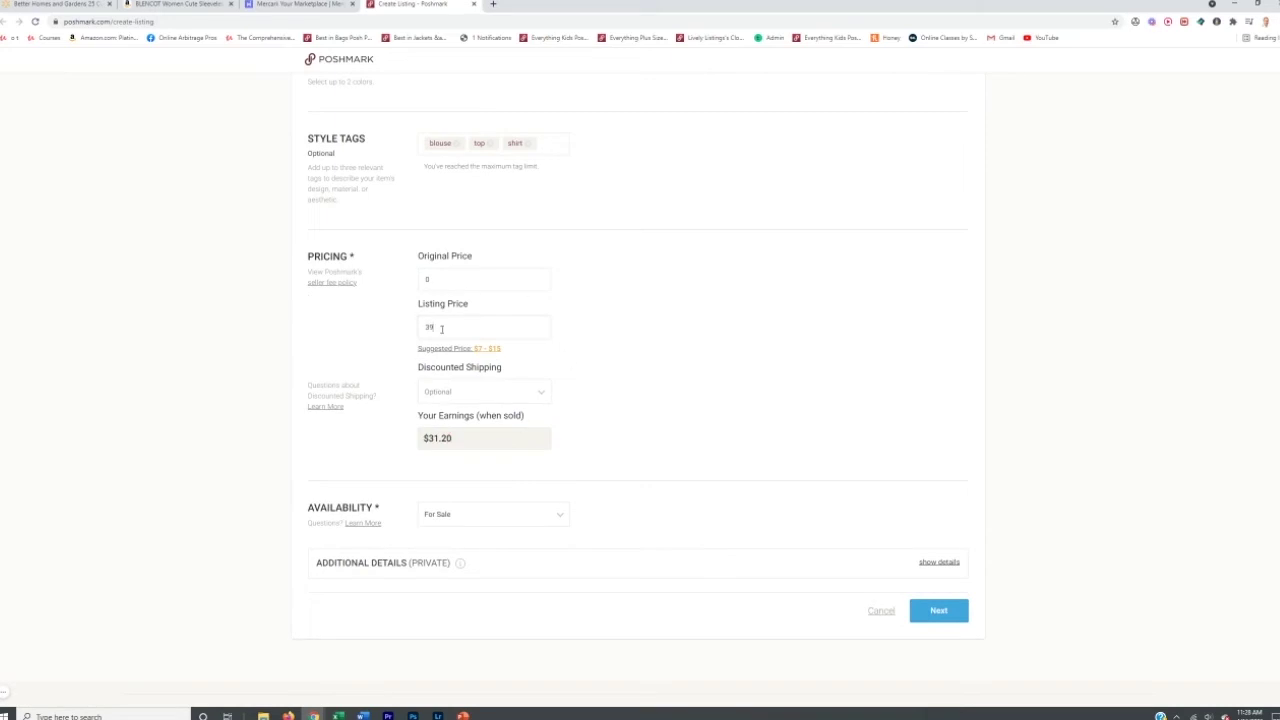
Step: Review the completed listing from photos to pricing, and publish it without connecting any social networks
{"action": "scroll", "coordinate": [448, 332], "scroll_direction": "up", "scroll_amount": 15}
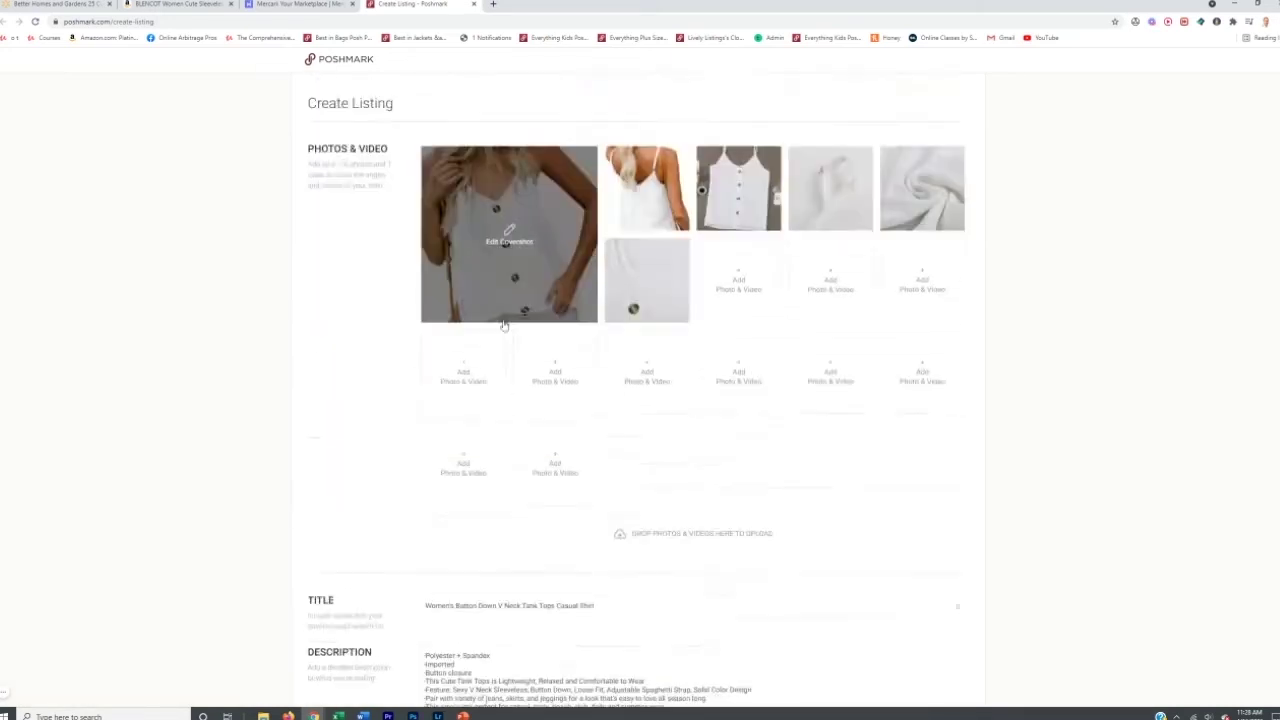
{"action": "scroll", "coordinate": [988, 371], "scroll_direction": "down", "scroll_amount": 12}
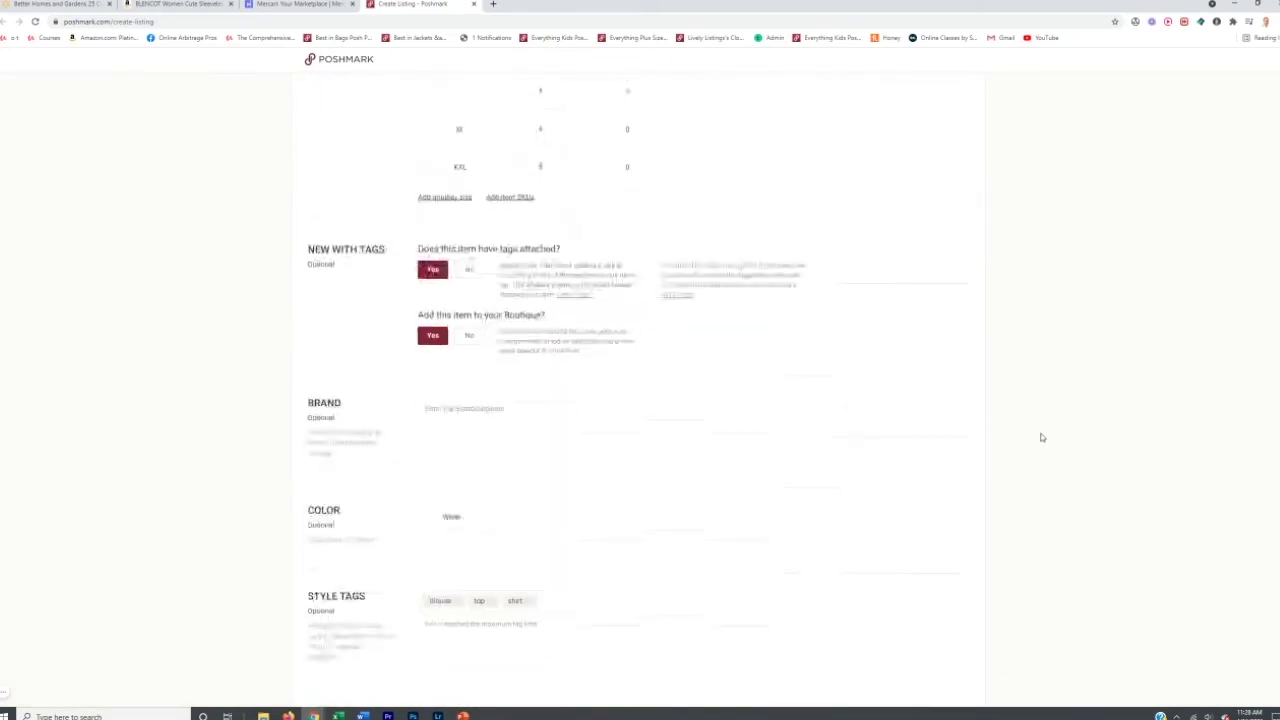
{"action": "scroll", "coordinate": [620, 377], "scroll_direction": "down", "scroll_amount": 2}
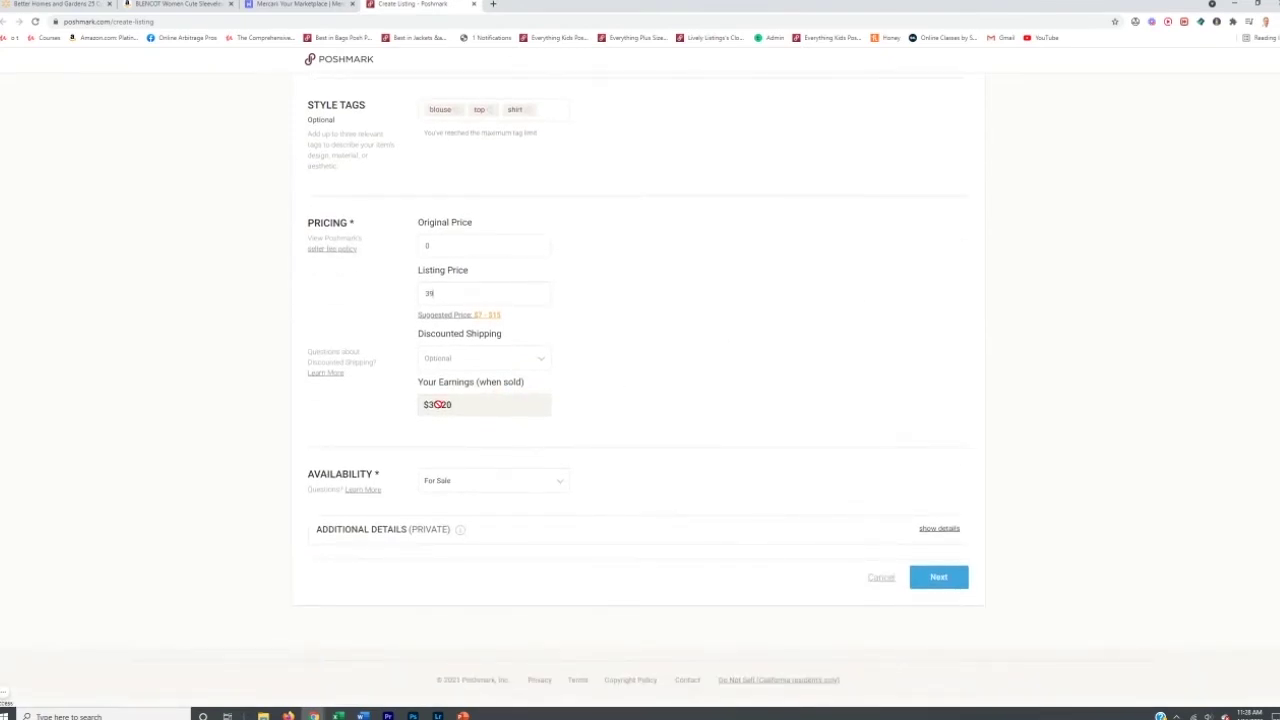
{"action": "left_click", "coordinate": [930, 578]}
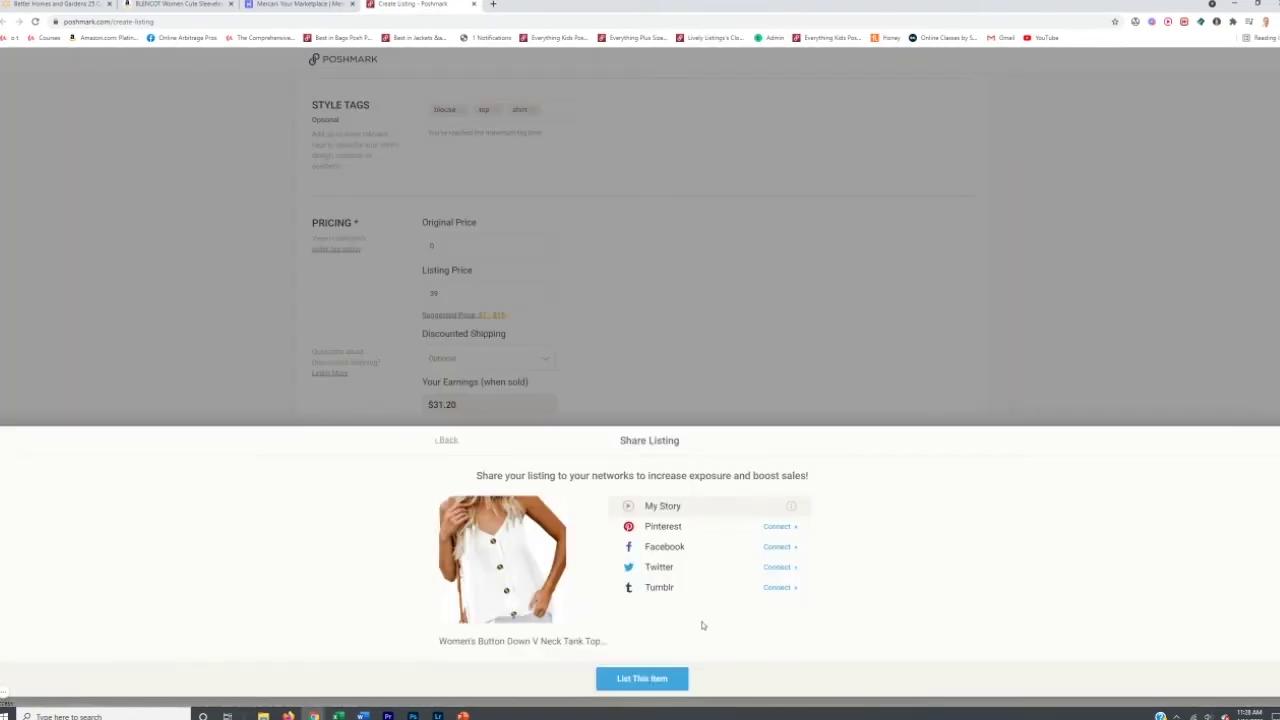
{"action": "left_click", "coordinate": [641, 681]}
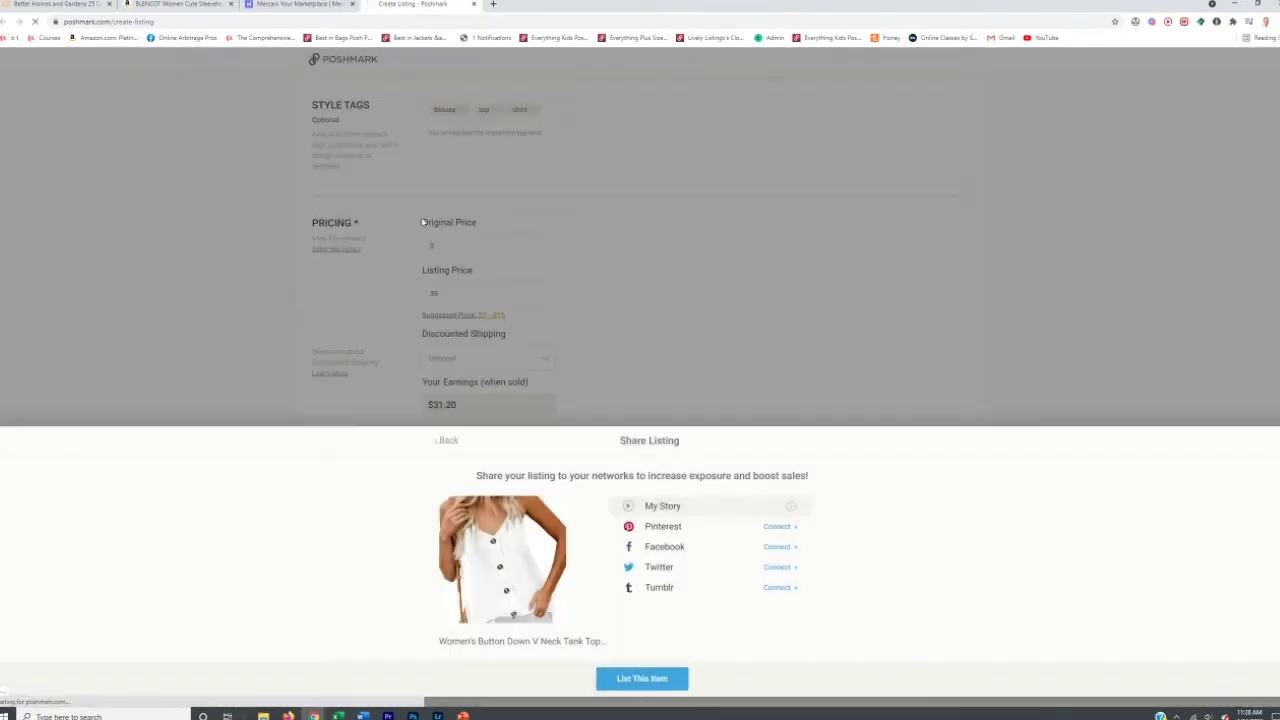